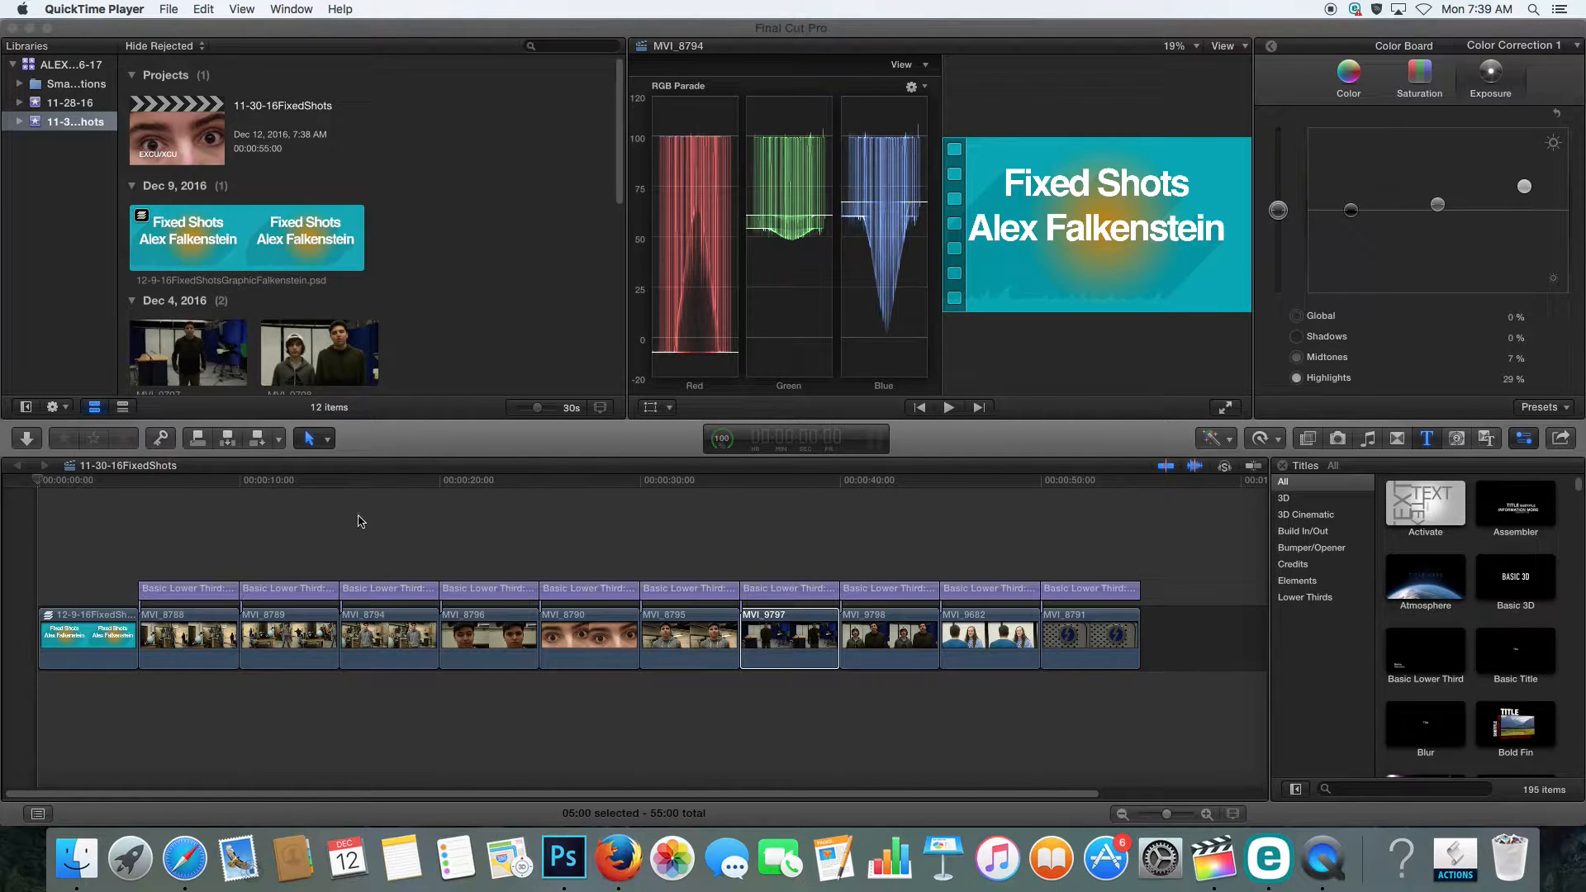
# Start a Master File export of the 11-30-16FixedShots project
pyautogui.click(176, 129)
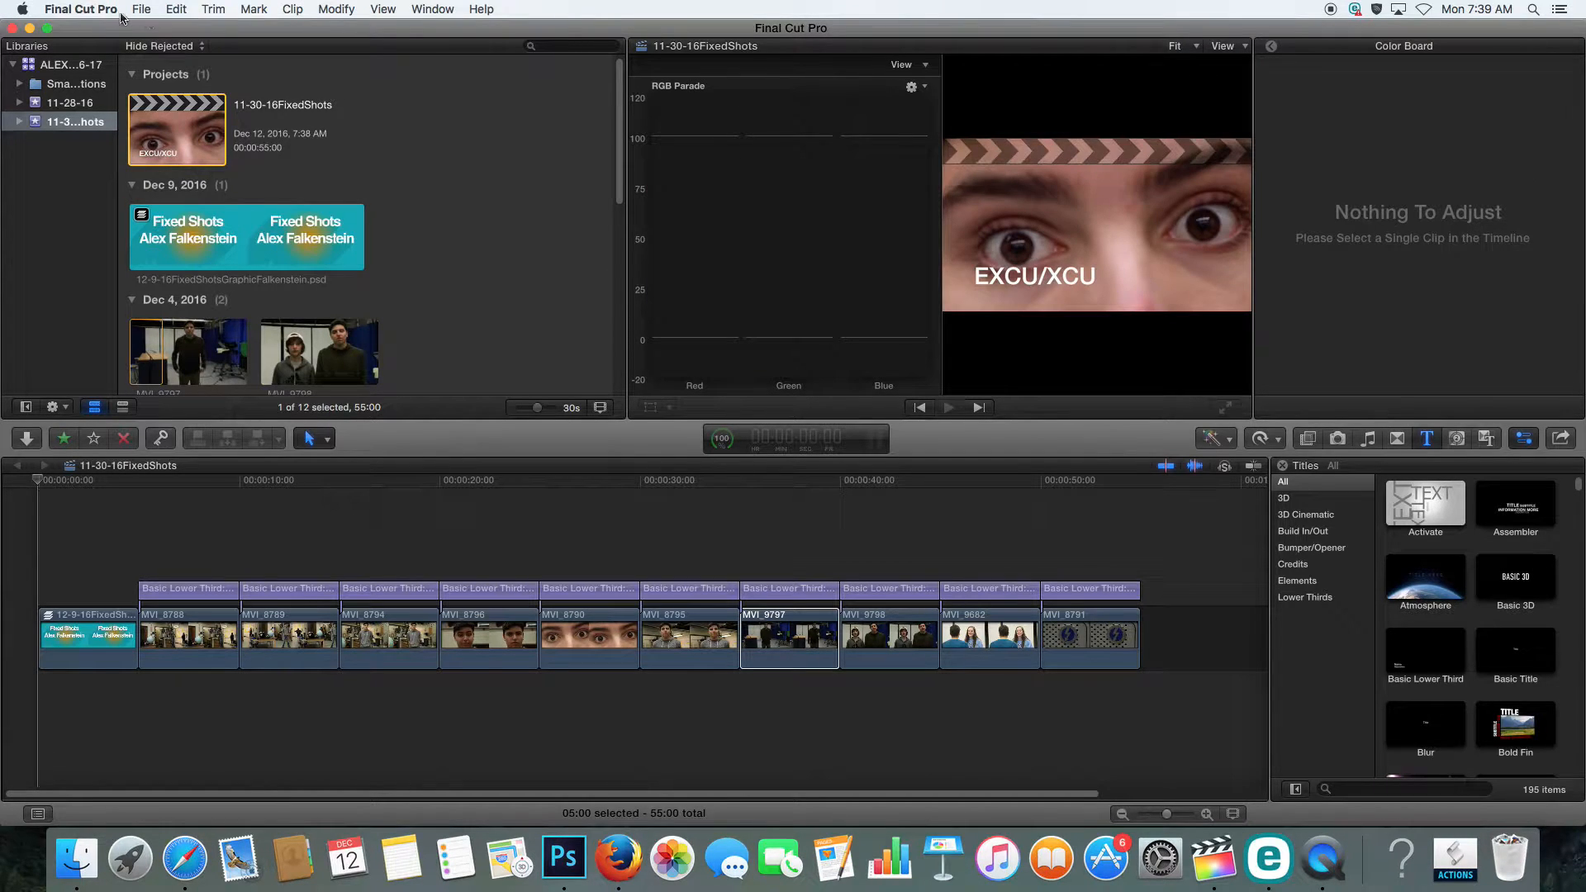
pyautogui.click(149, 9)
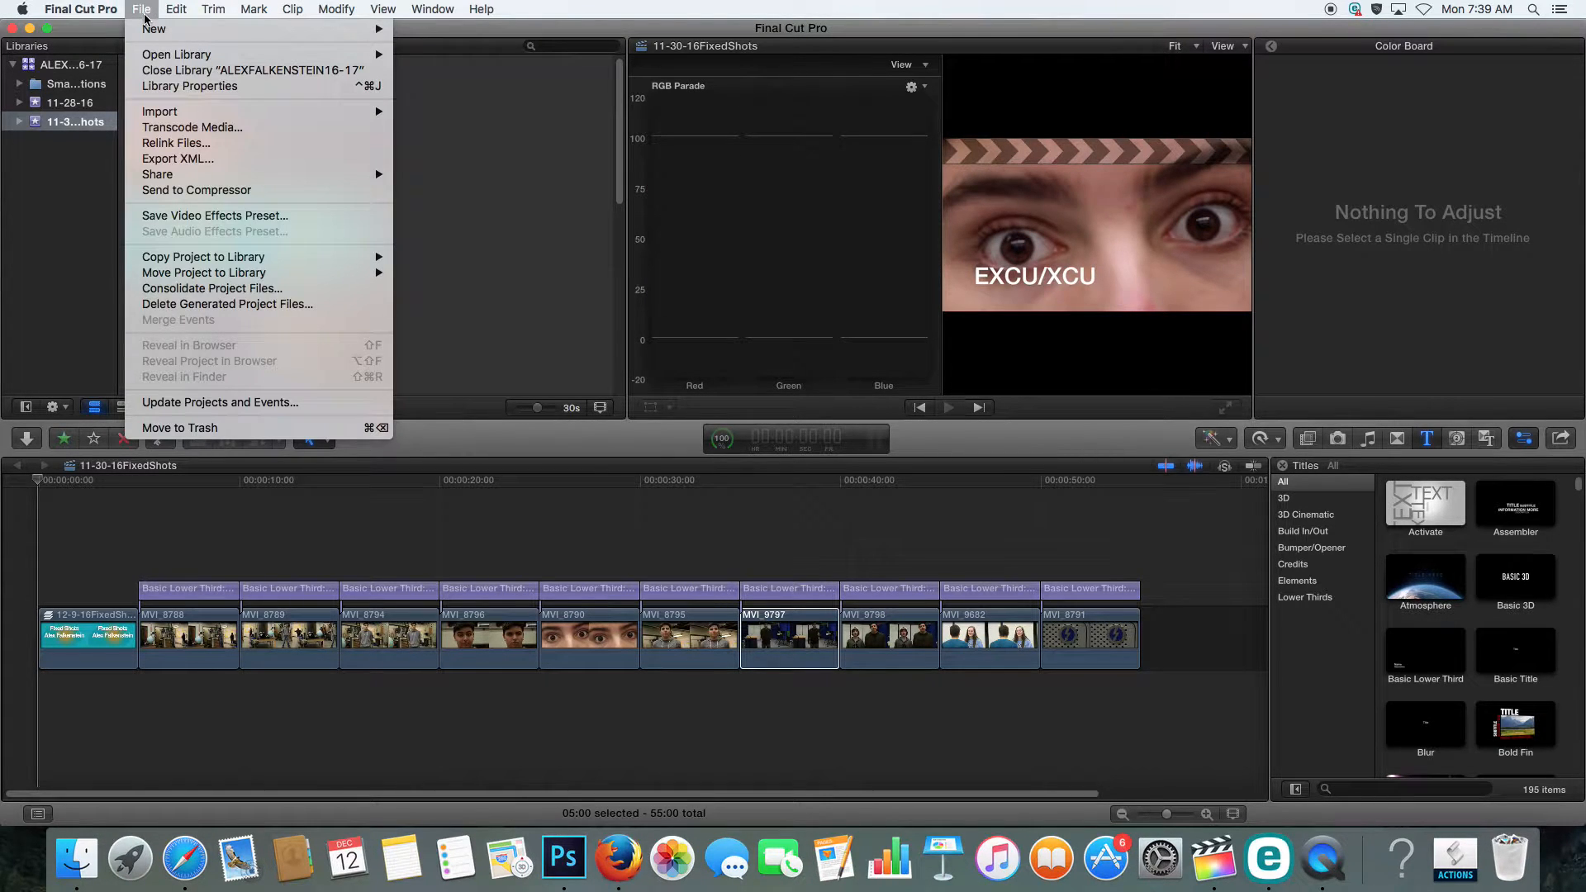
pyautogui.moveTo(197, 180)
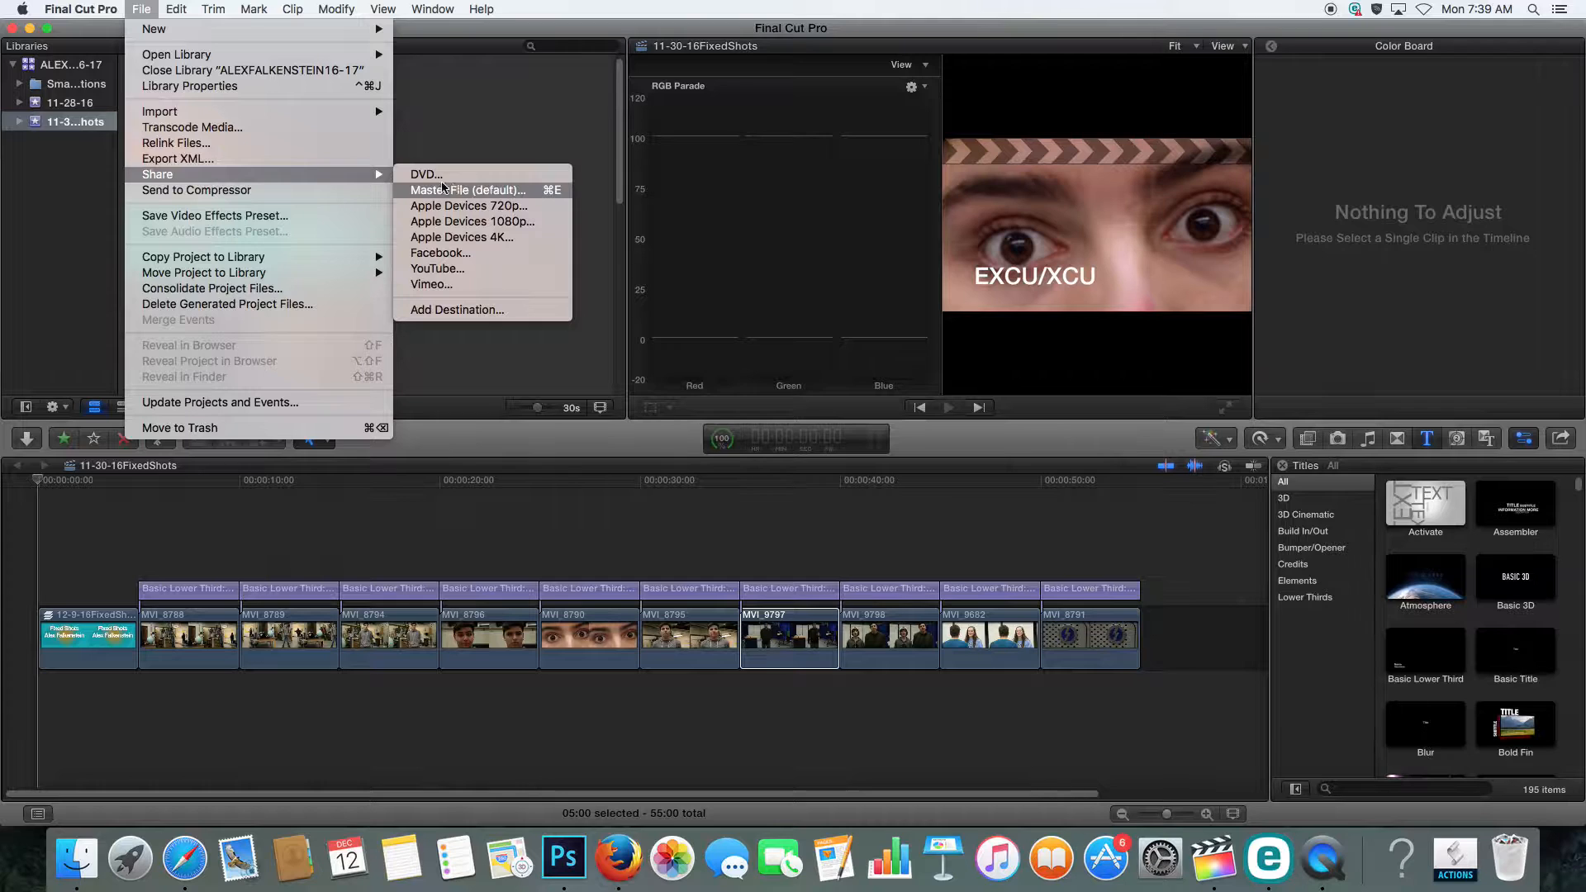
pyautogui.click(485, 198)
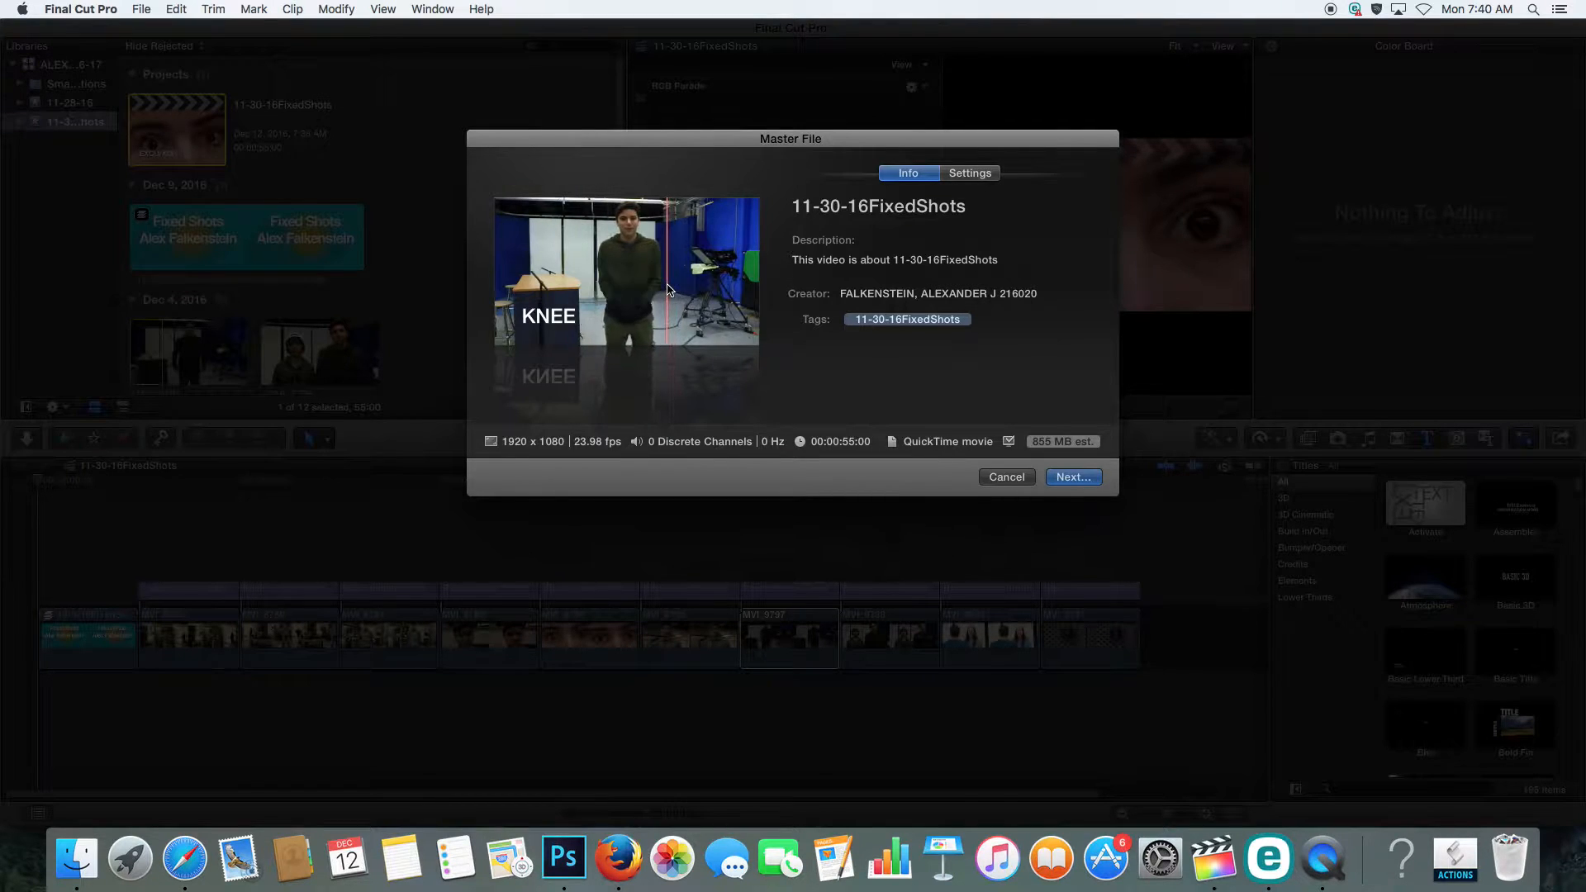
# Set the master file's video codec to H.264 in the export settings
pyautogui.click(980, 179)
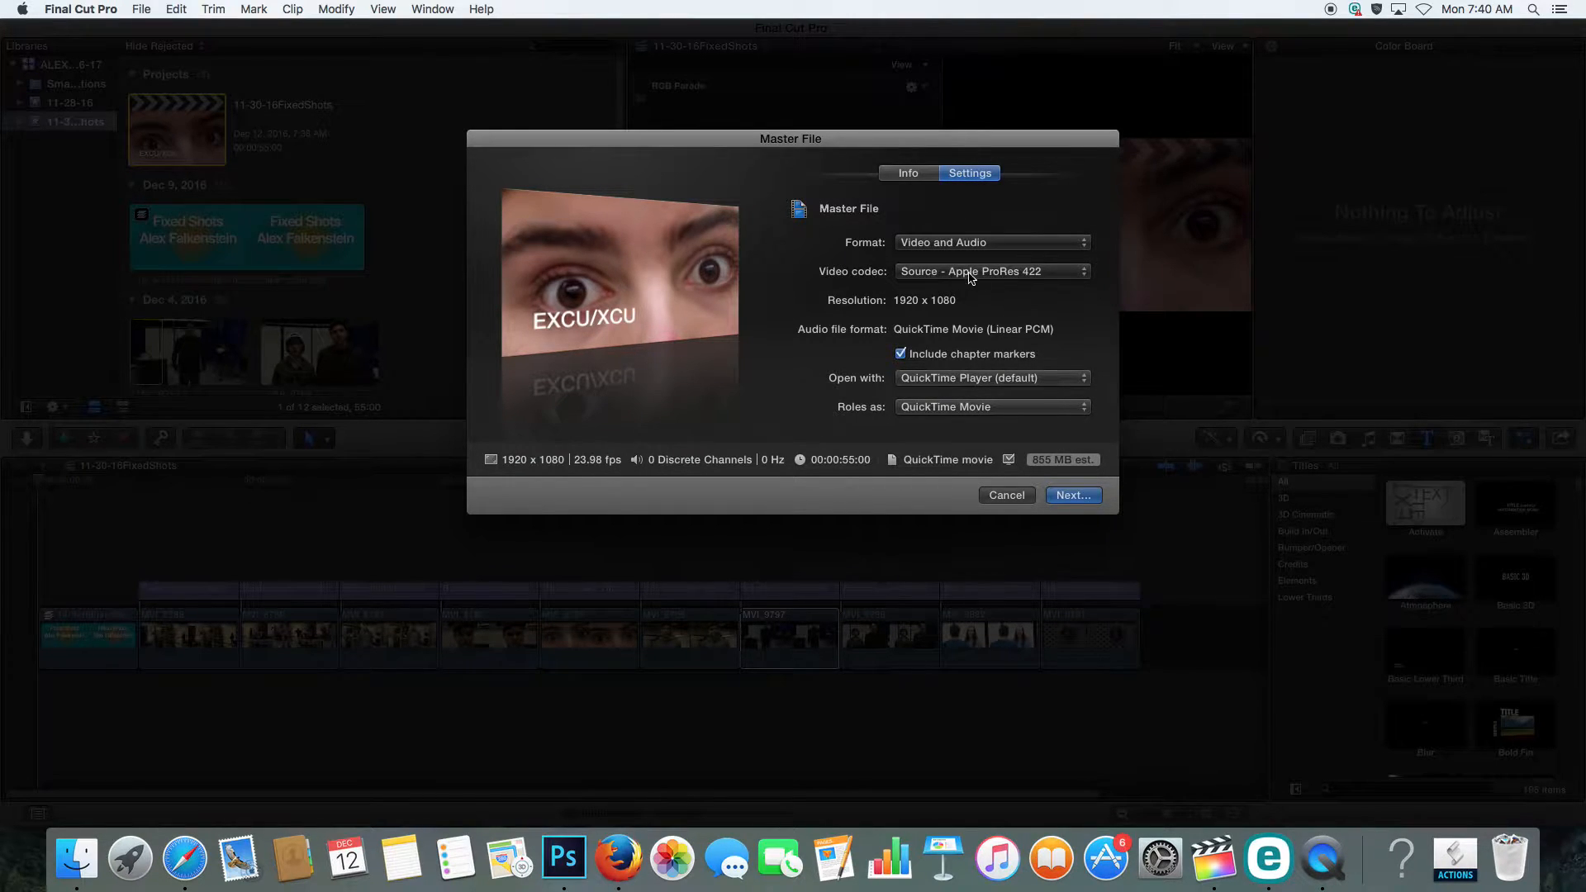
pyautogui.click(1070, 272)
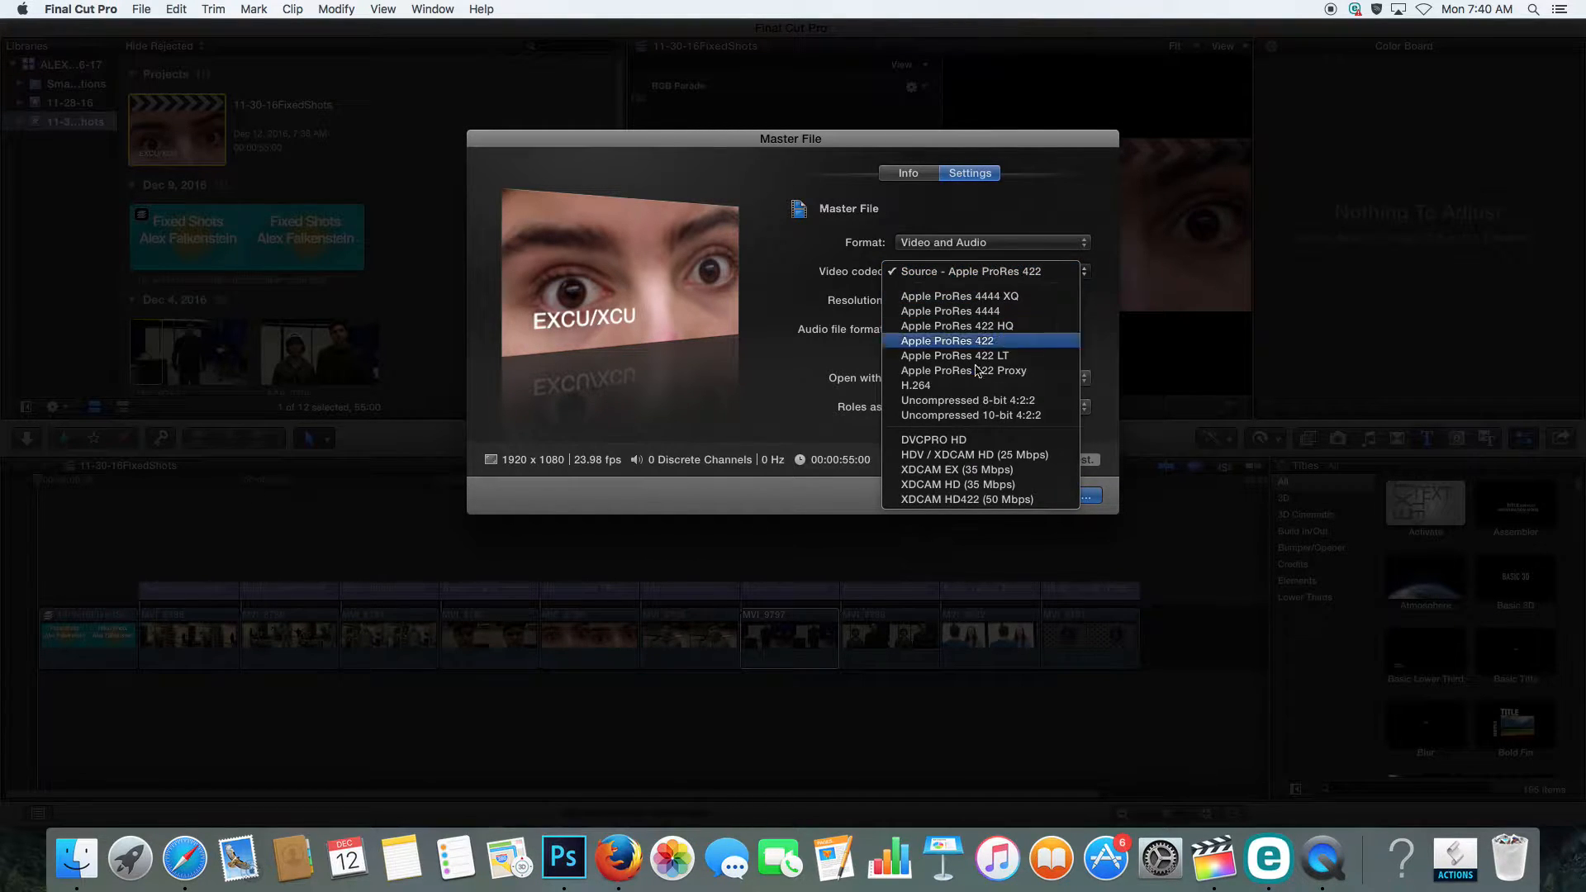
pyautogui.click(929, 389)
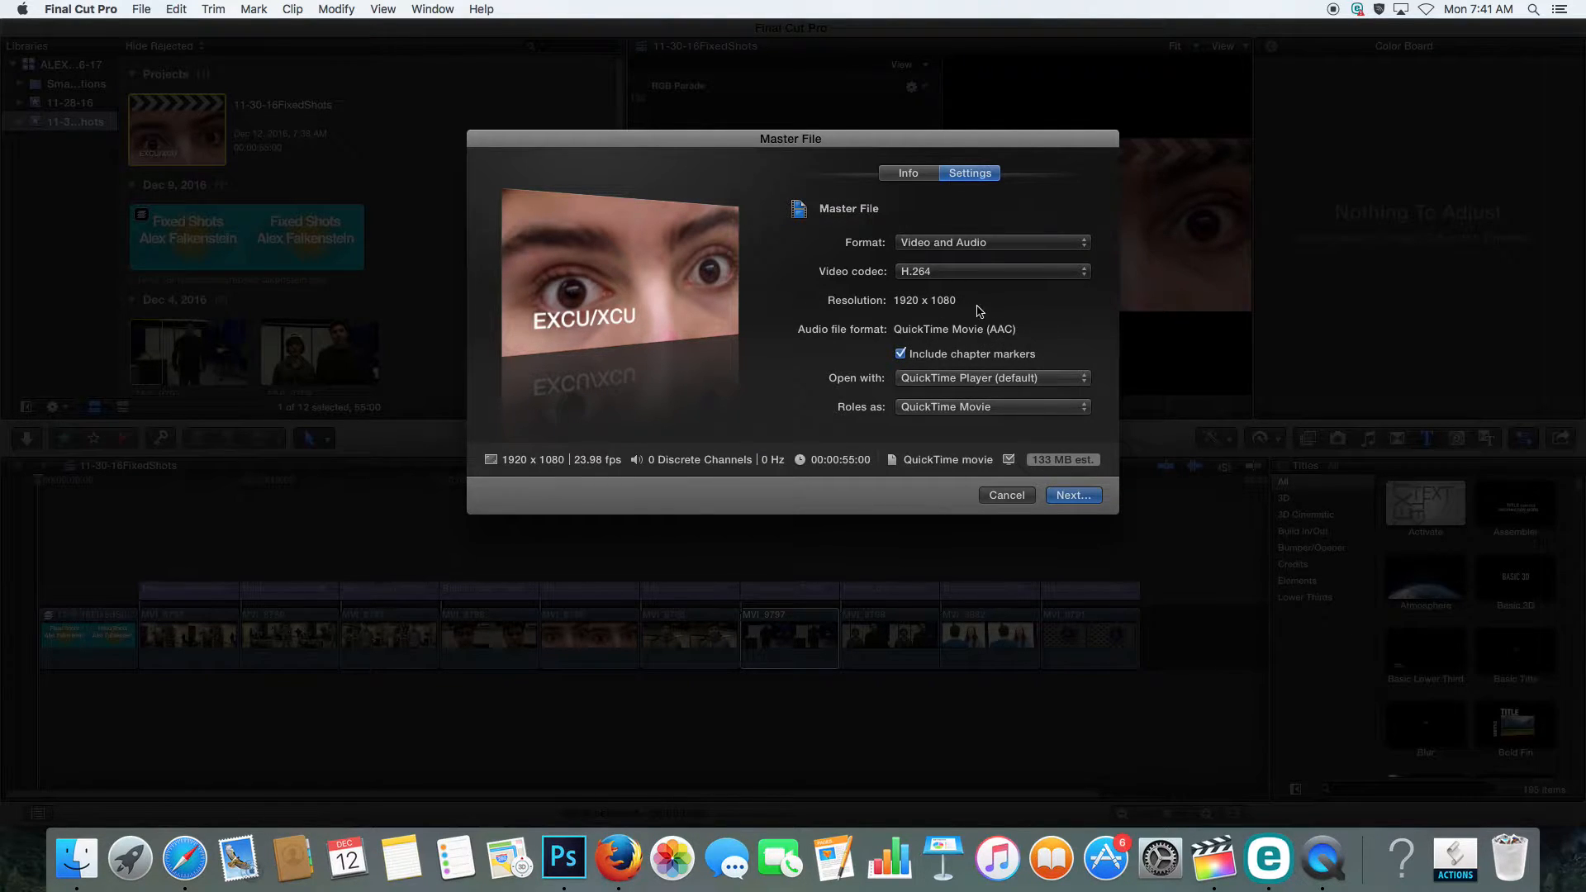
# Exclude chapter markers from the export and set the completion action to Do Nothing, keeping roles as QuickTime Movie
pyautogui.click(900, 354)
pyautogui.click(965, 382)
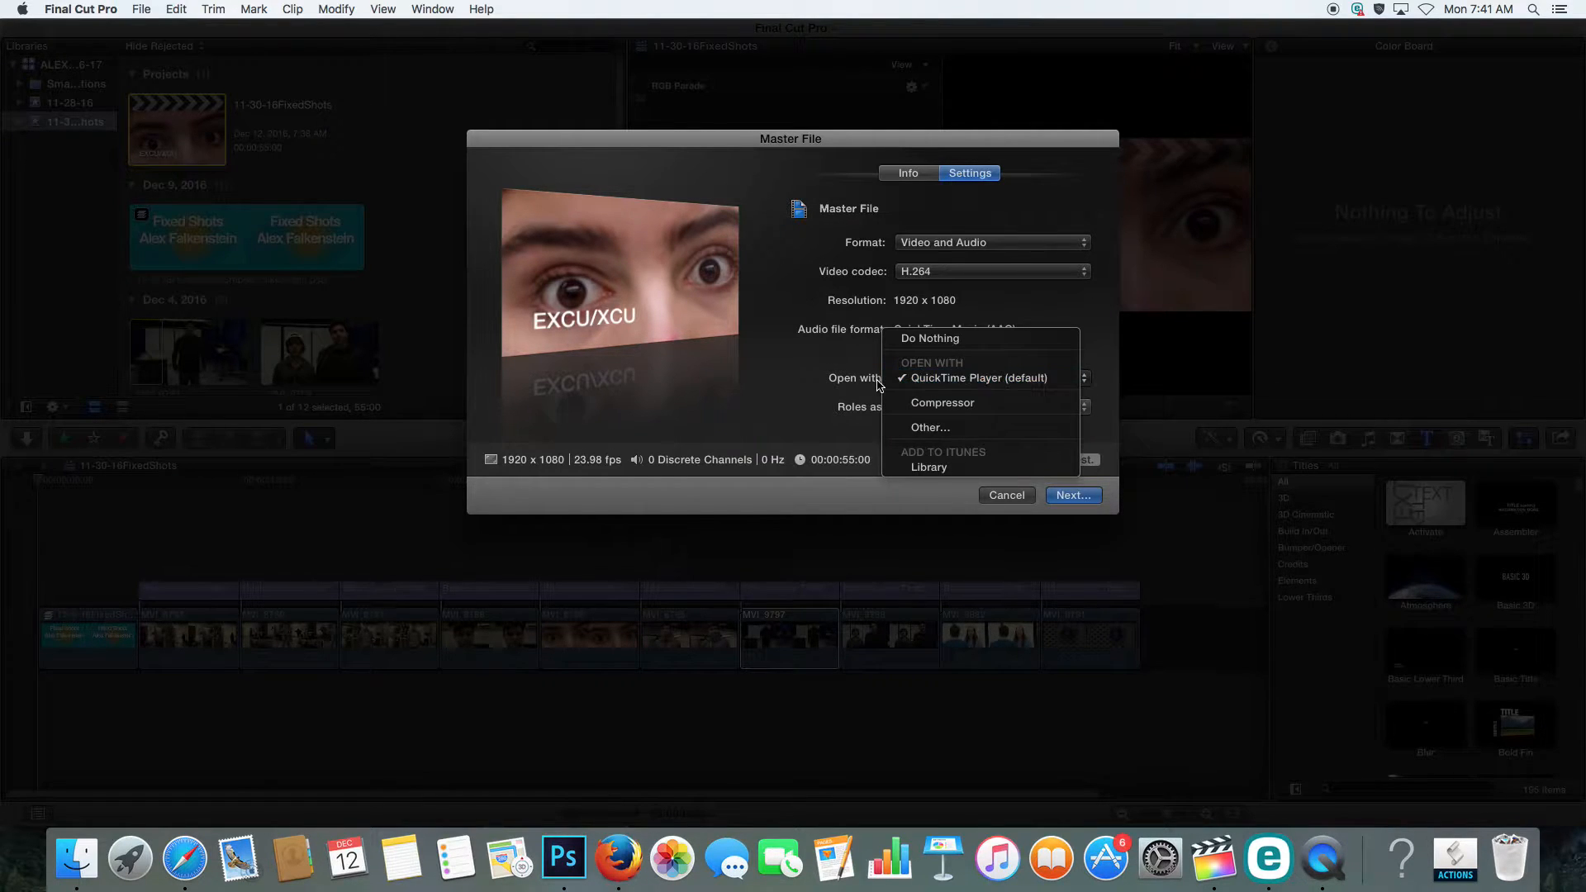
pyautogui.click(938, 339)
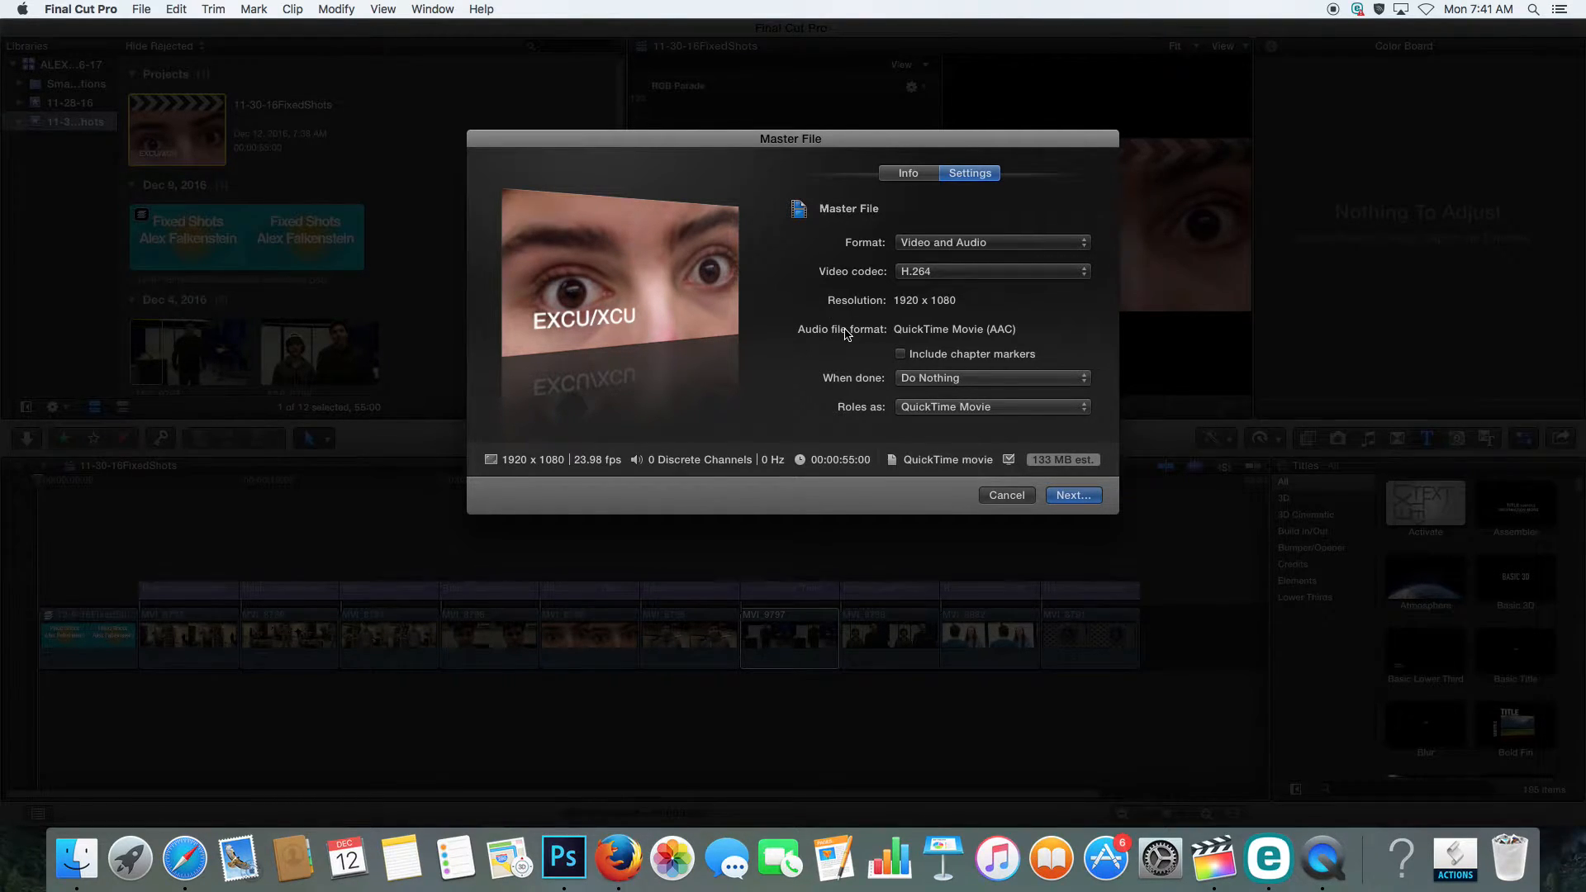
pyautogui.click(927, 385)
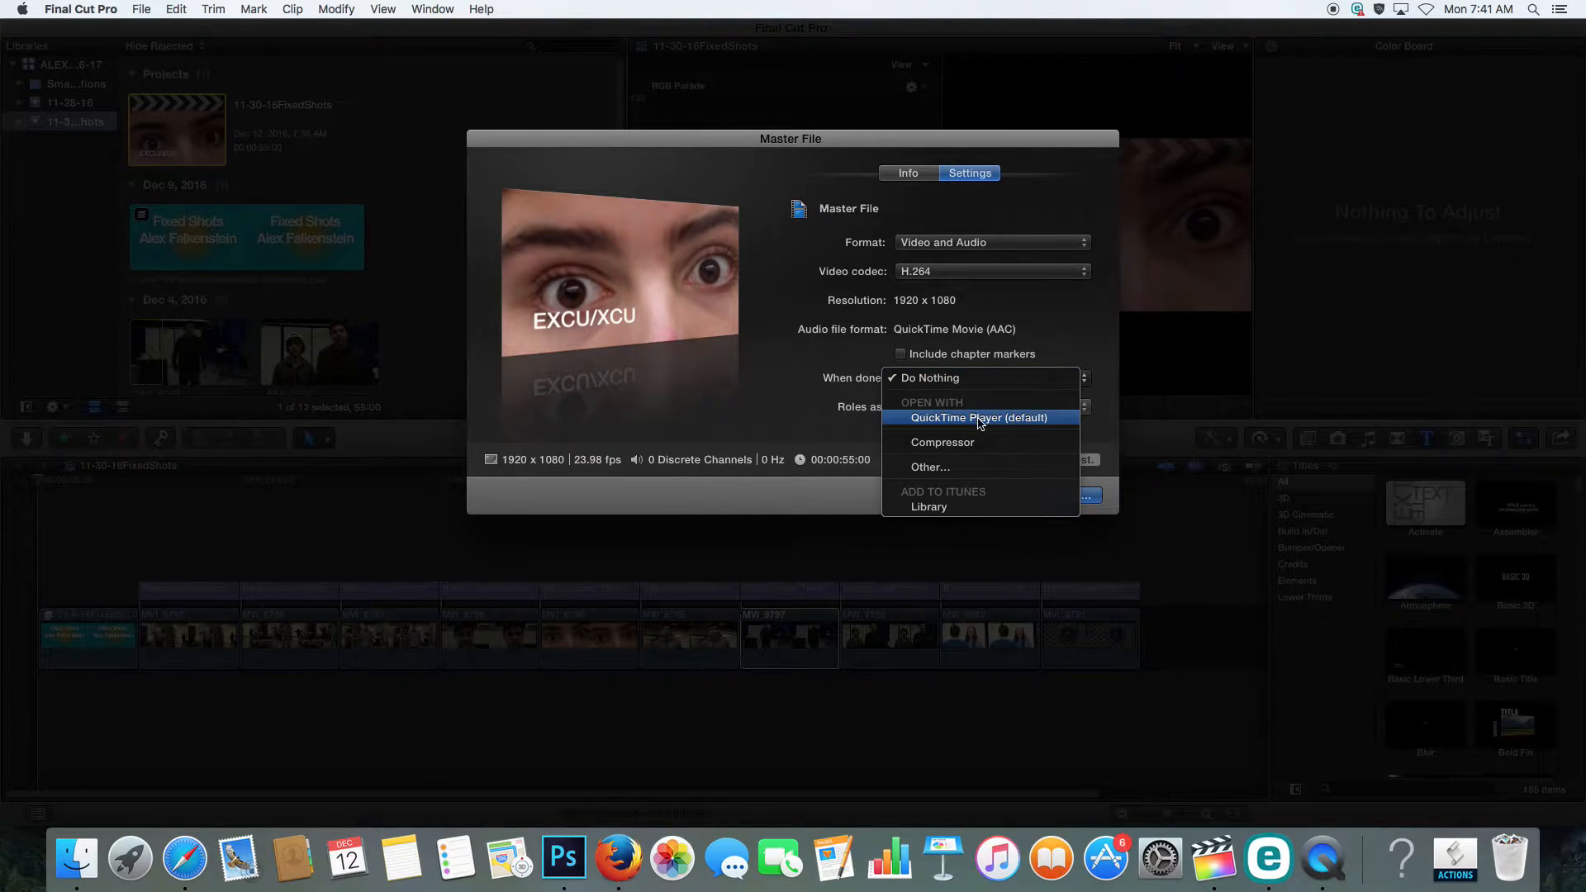
pyautogui.click(962, 383)
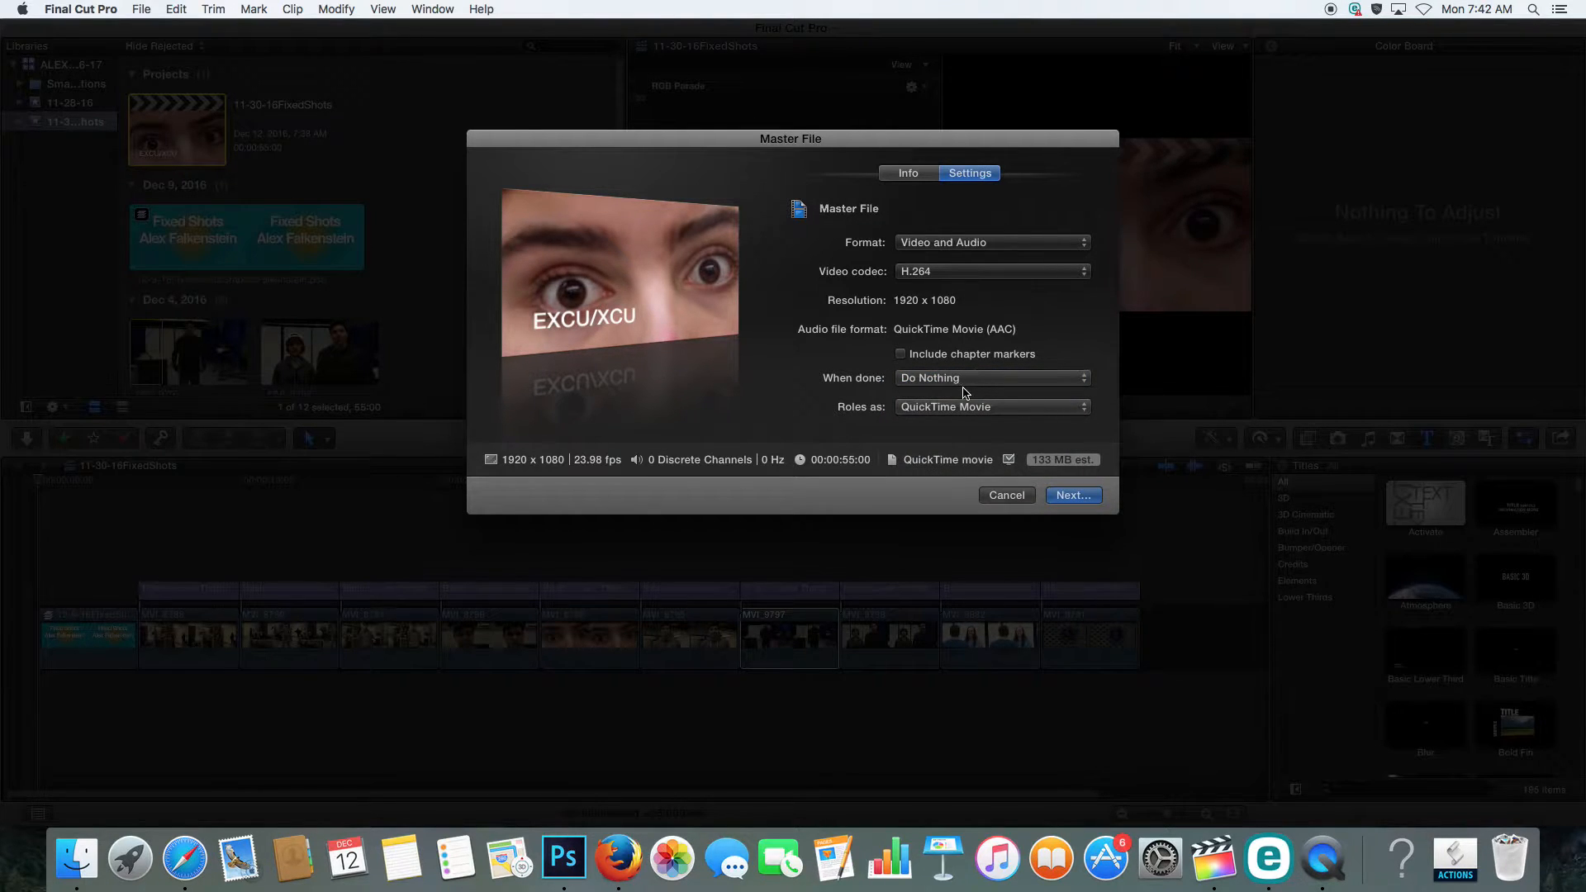
pyautogui.click(951, 413)
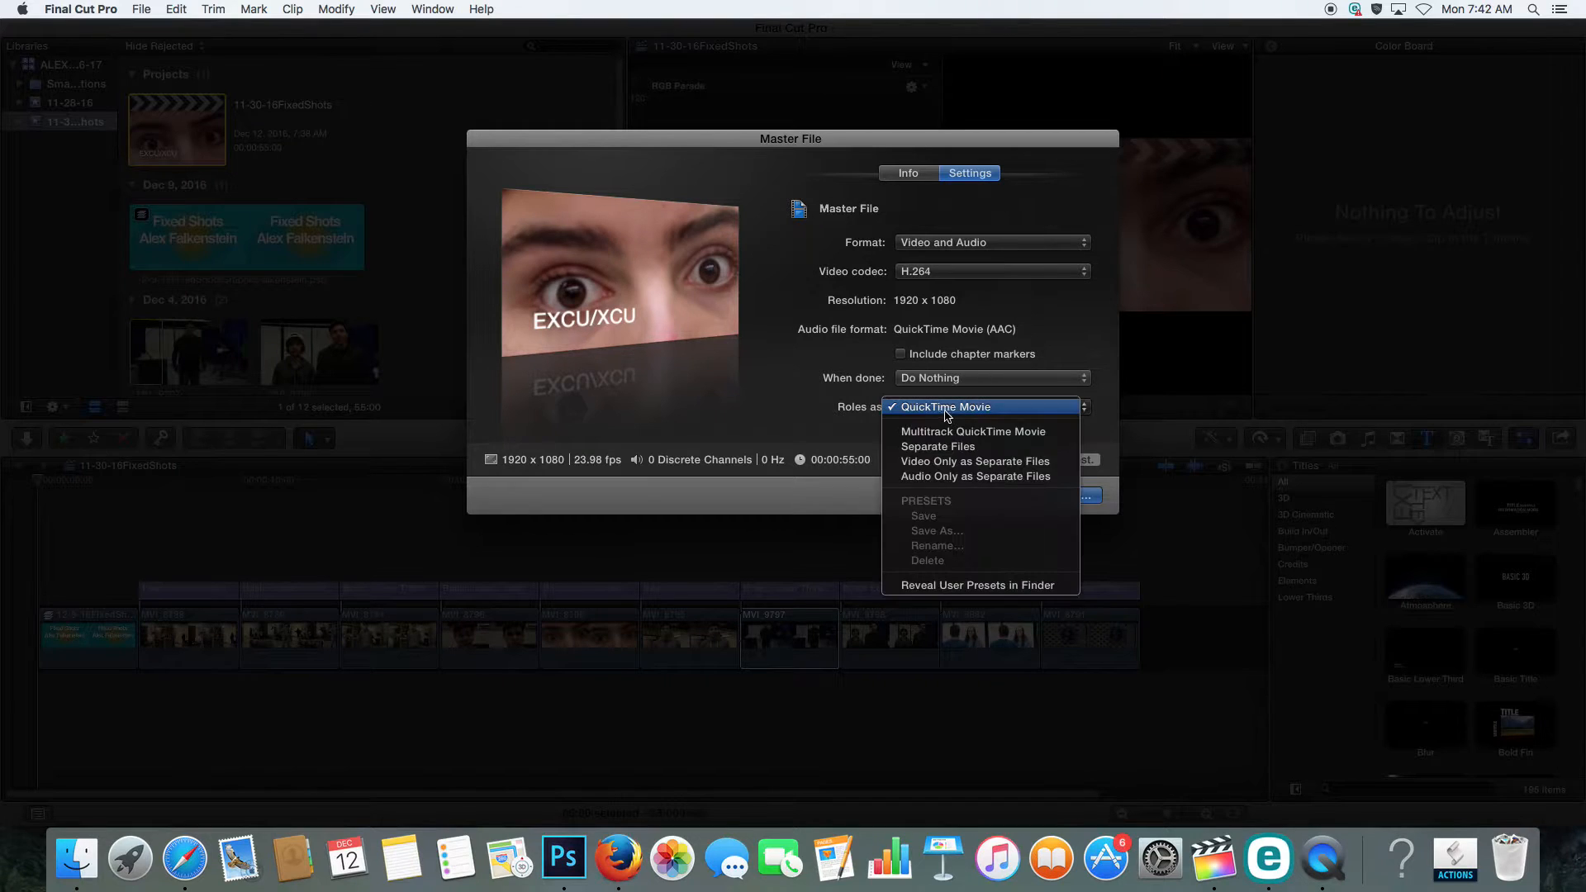
pyautogui.click(855, 410)
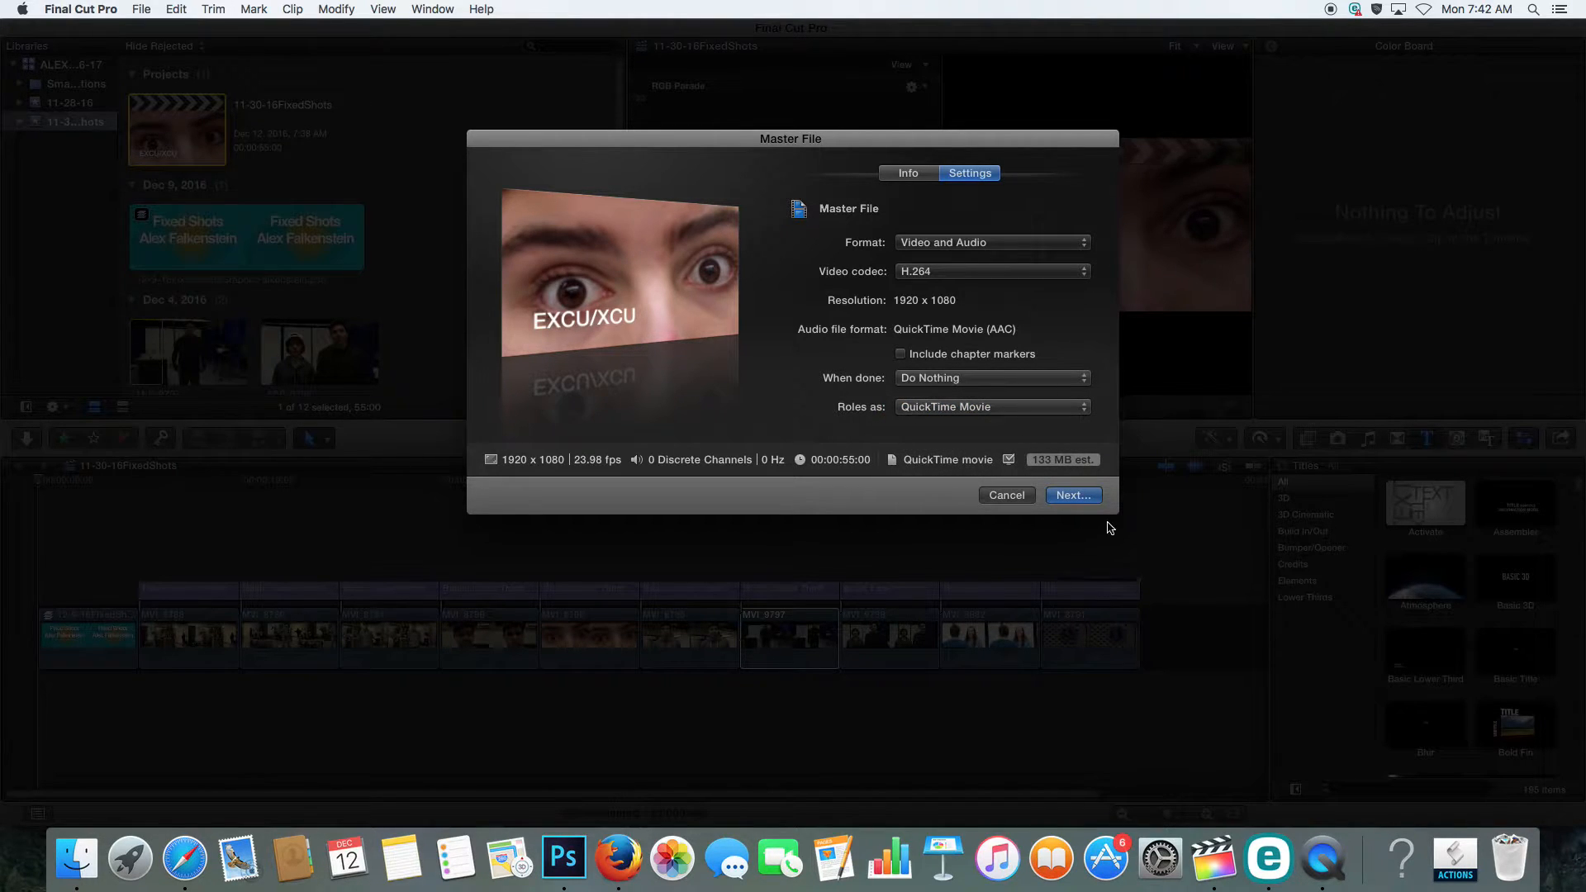
# Continue to the save location and choose the student's 16-17 folder on the LaCie6 drive
pyautogui.click(1073, 496)
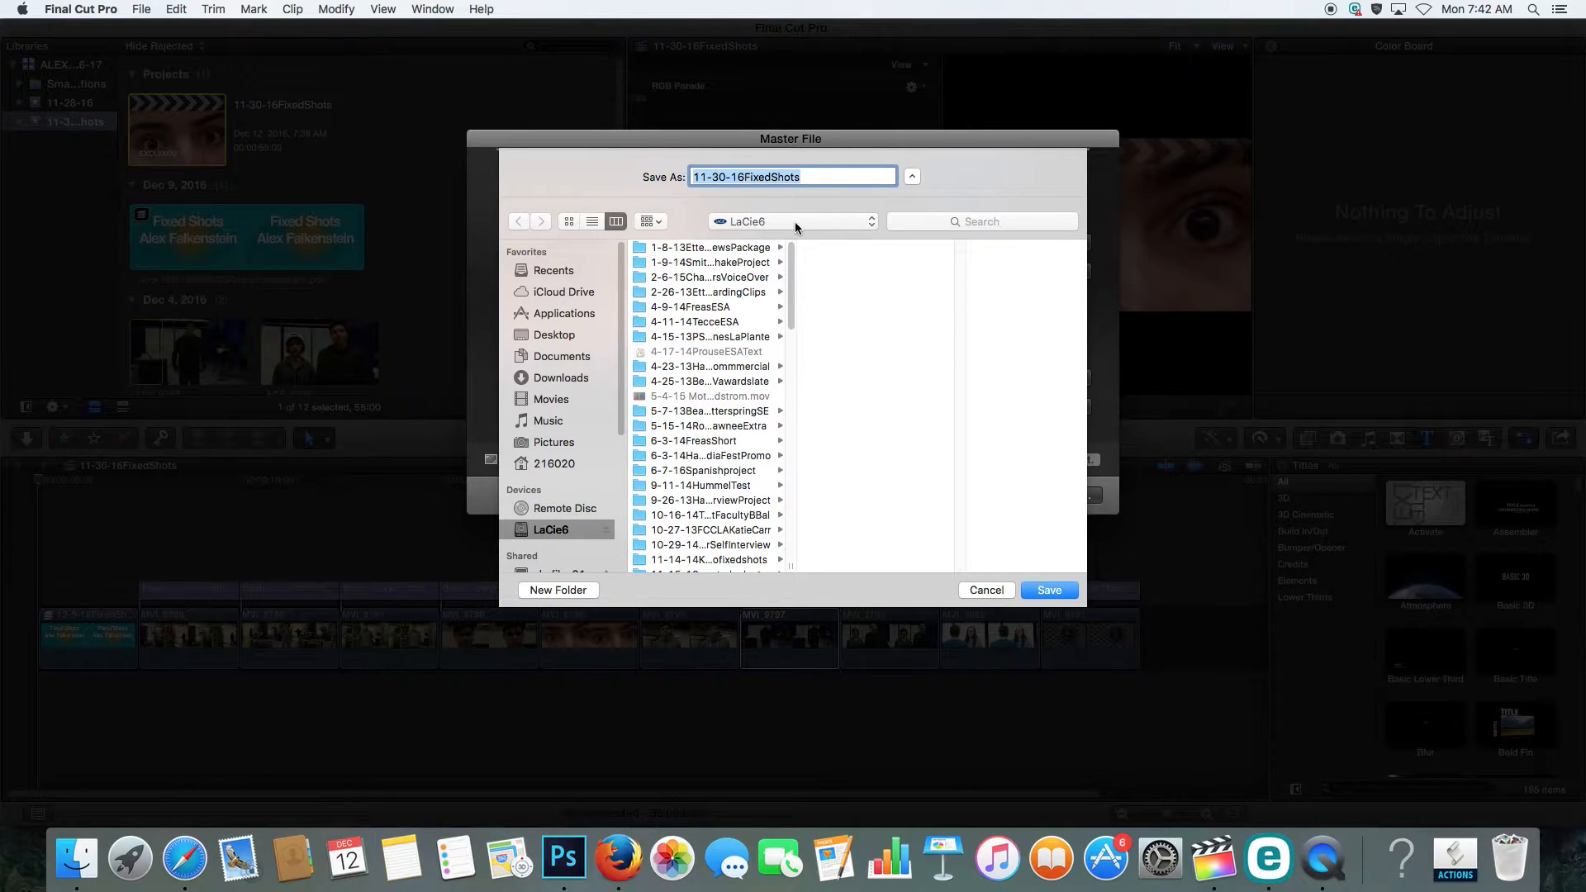
pyautogui.moveTo(793, 565); pyautogui.dragTo(864, 557)
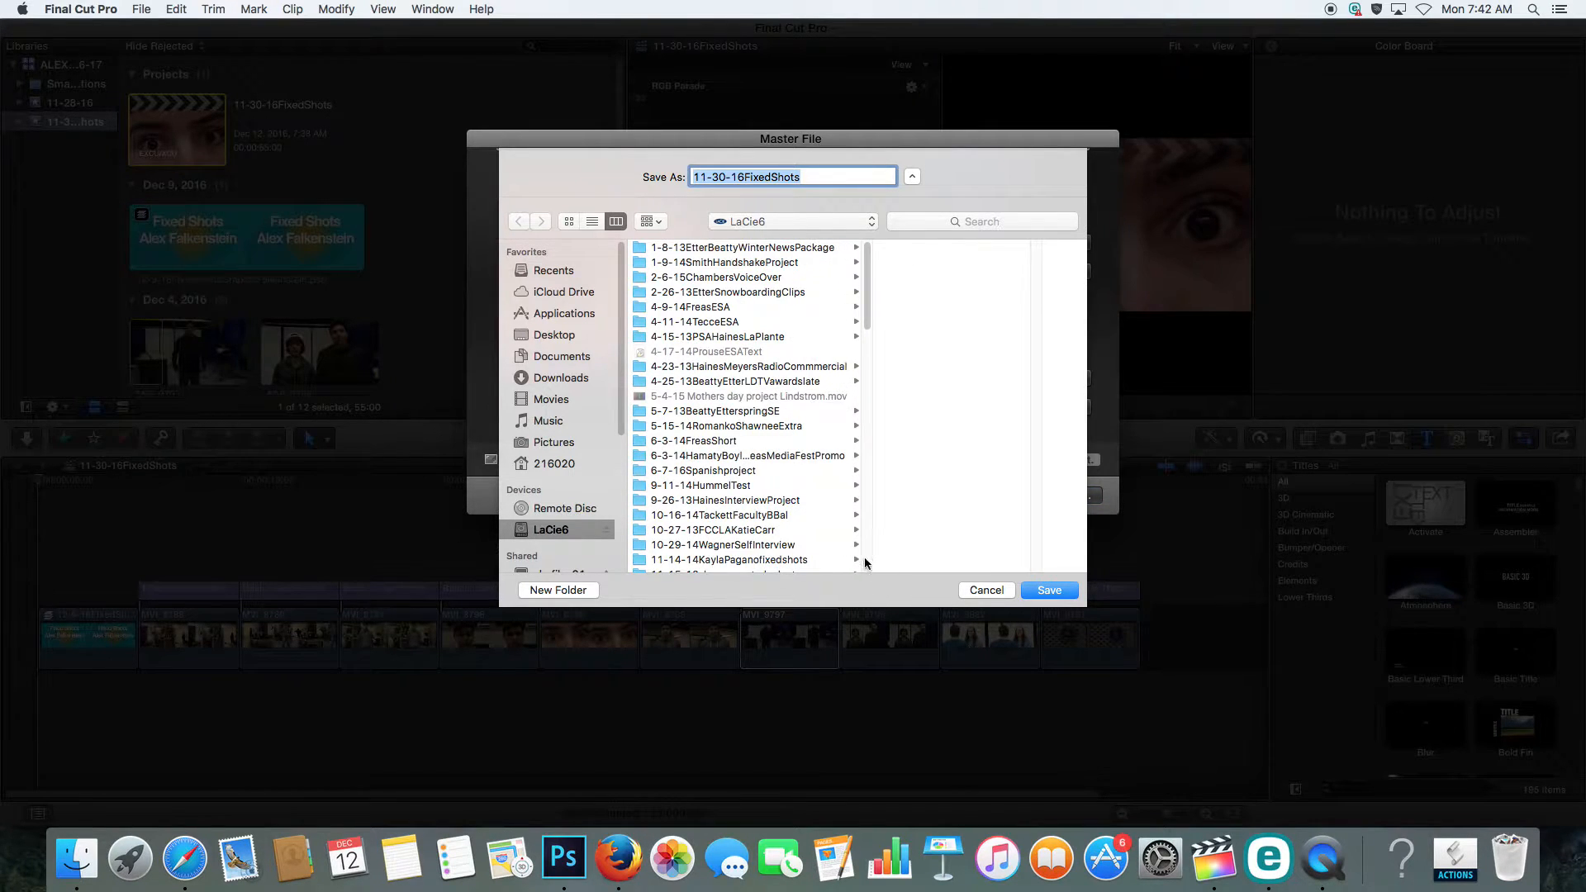
pyautogui.scroll(-15, 771, 492)
pyautogui.scroll(10, 772, 497)
pyautogui.scroll(3, 771, 498)
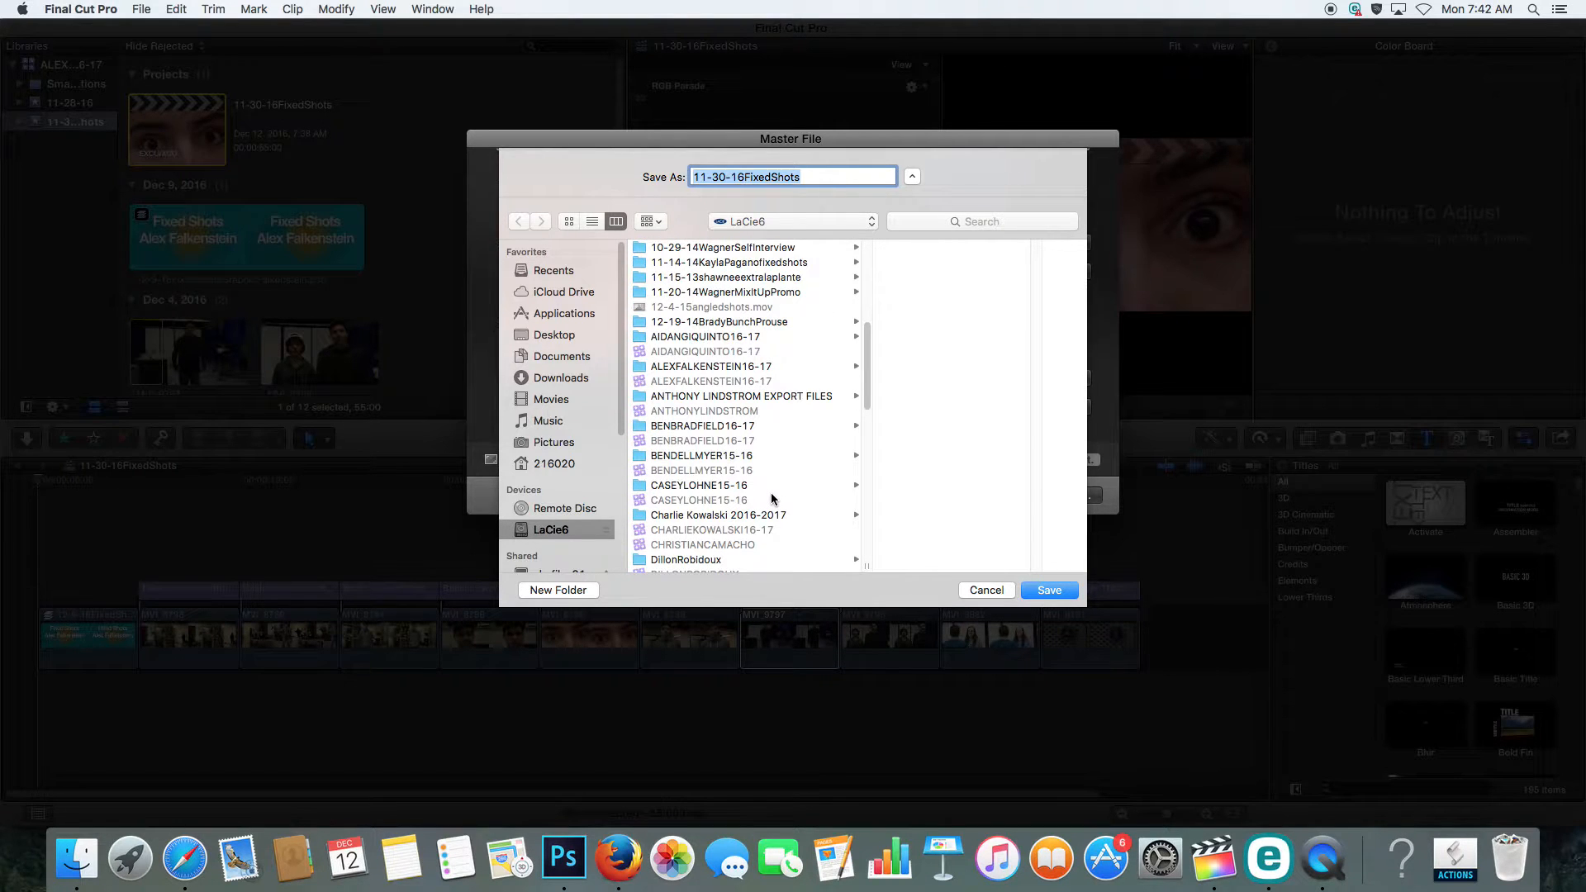
pyautogui.click(694, 366)
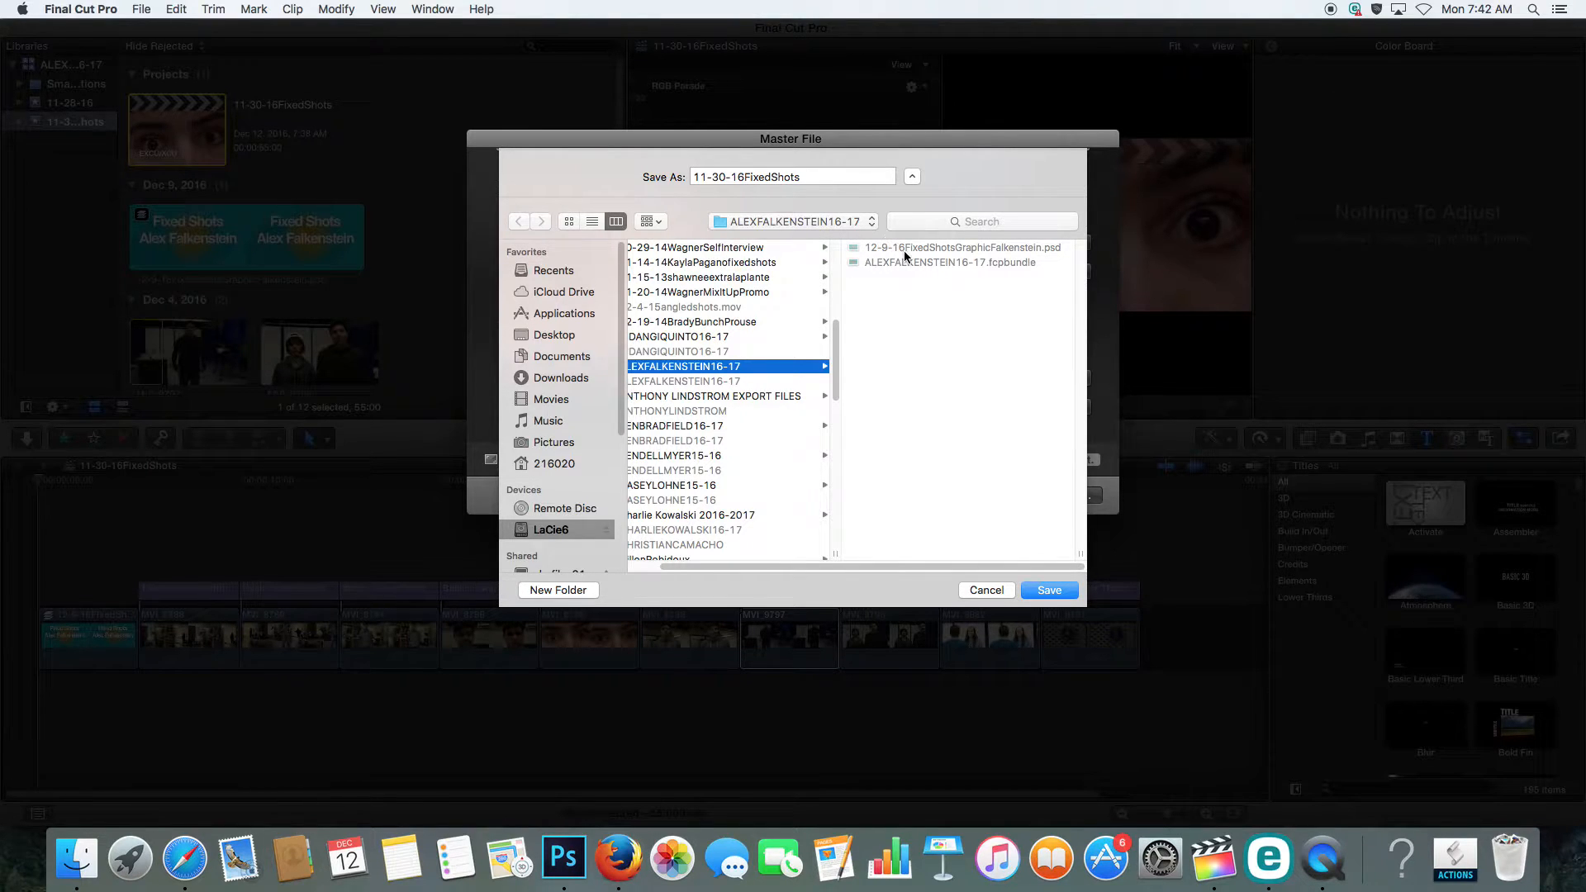
# Create a new folder named Exports inside the student's 16-17 folder
pyautogui.click(558, 590)
pyautogui.write('Exports')
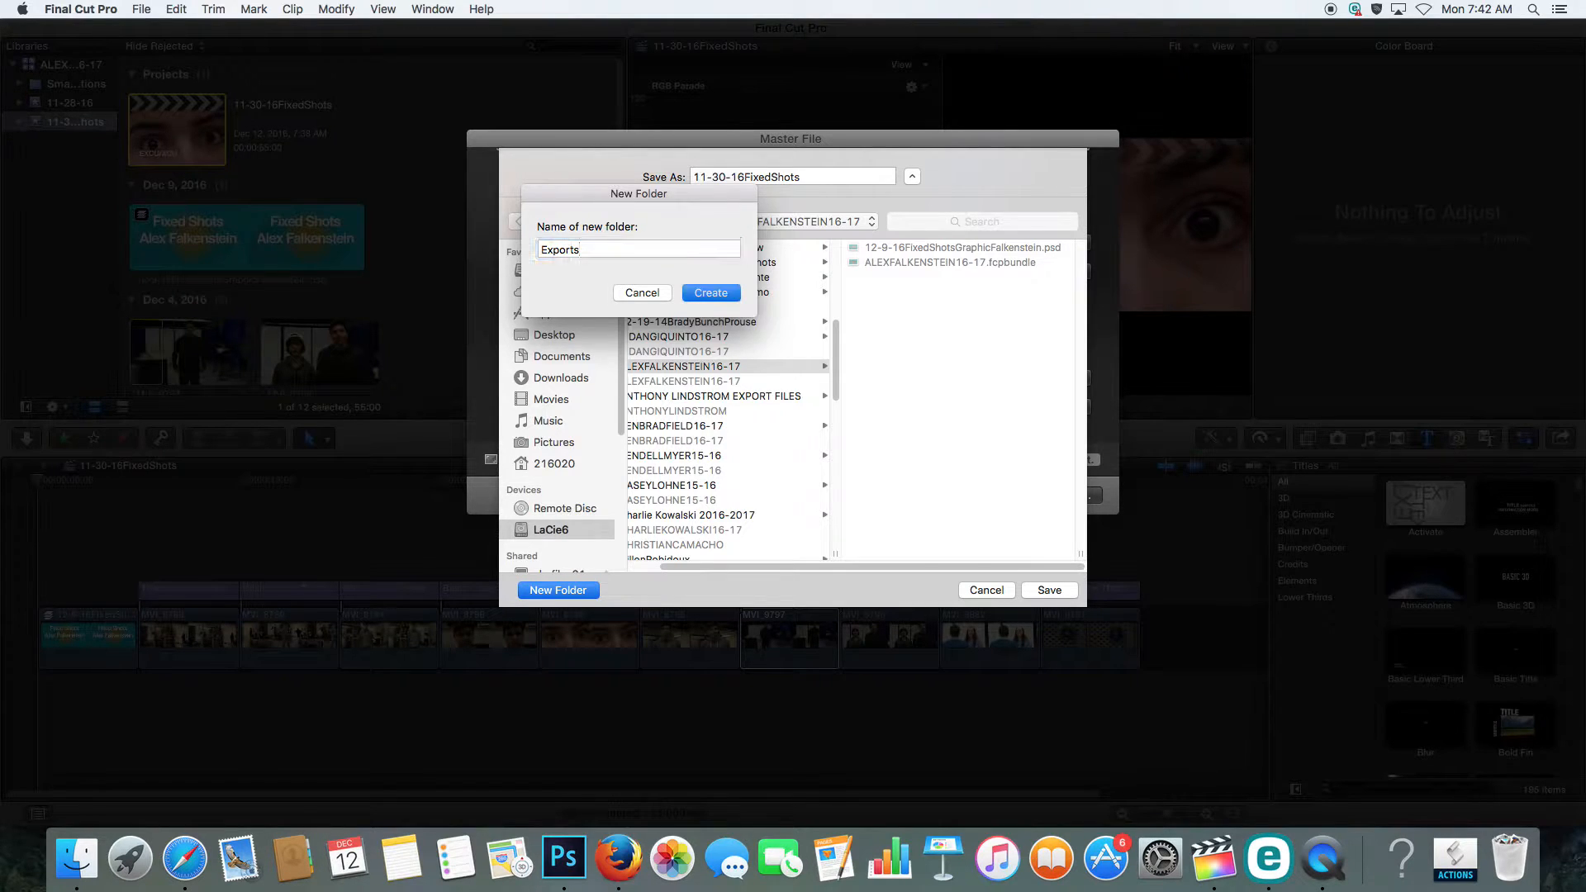
pyautogui.press('Return')
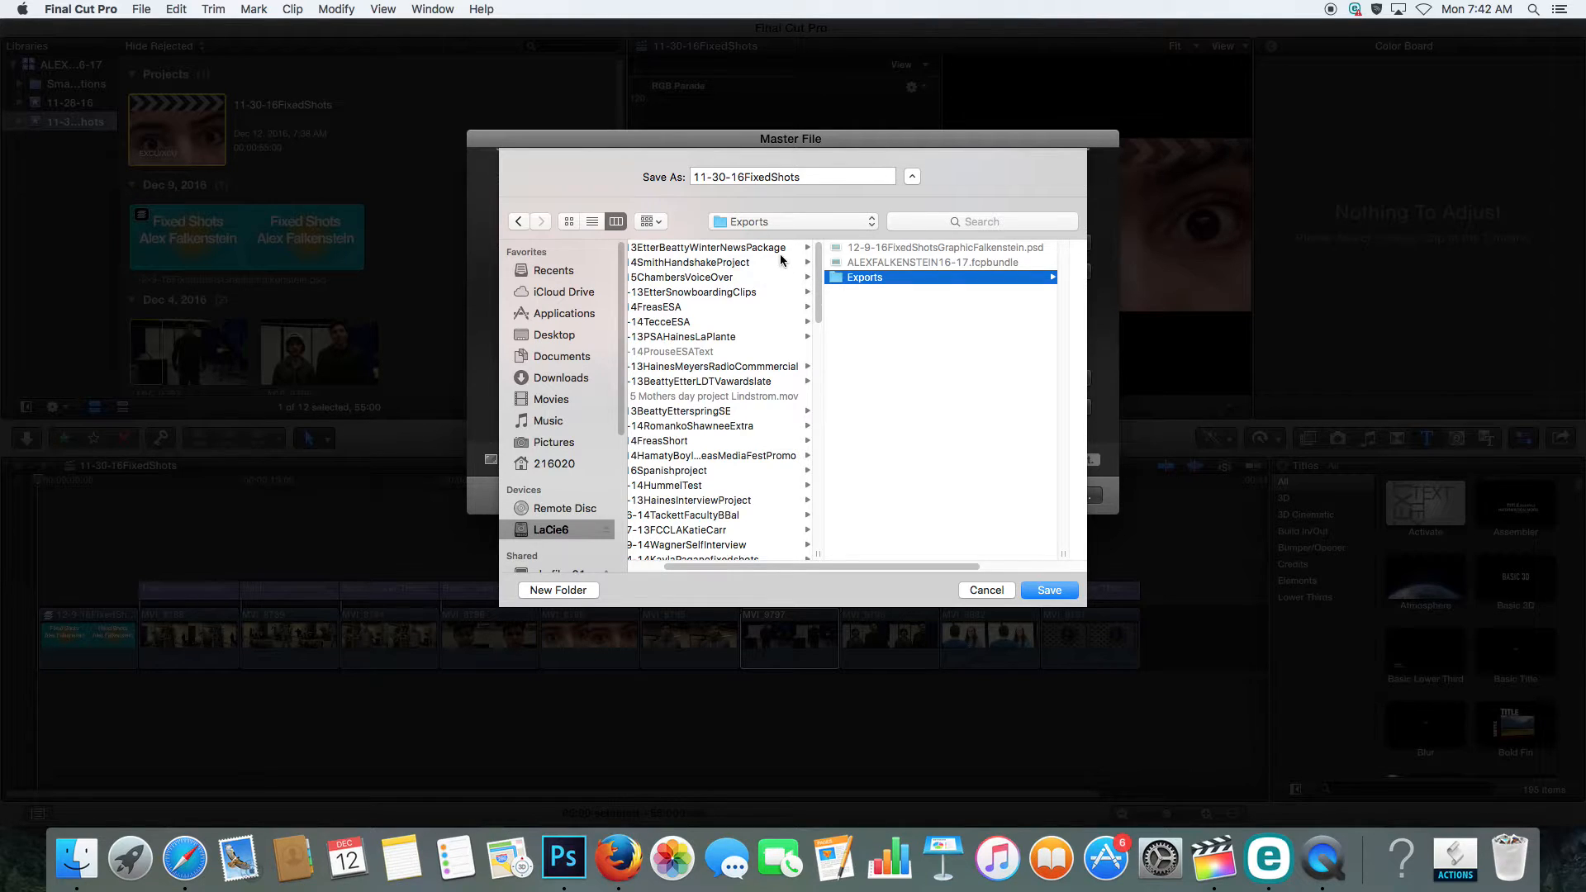
# Change the export name to 12-12-16FixedShots followed by the student's surname, and save the movie in Exports
pyautogui.click(701, 177)
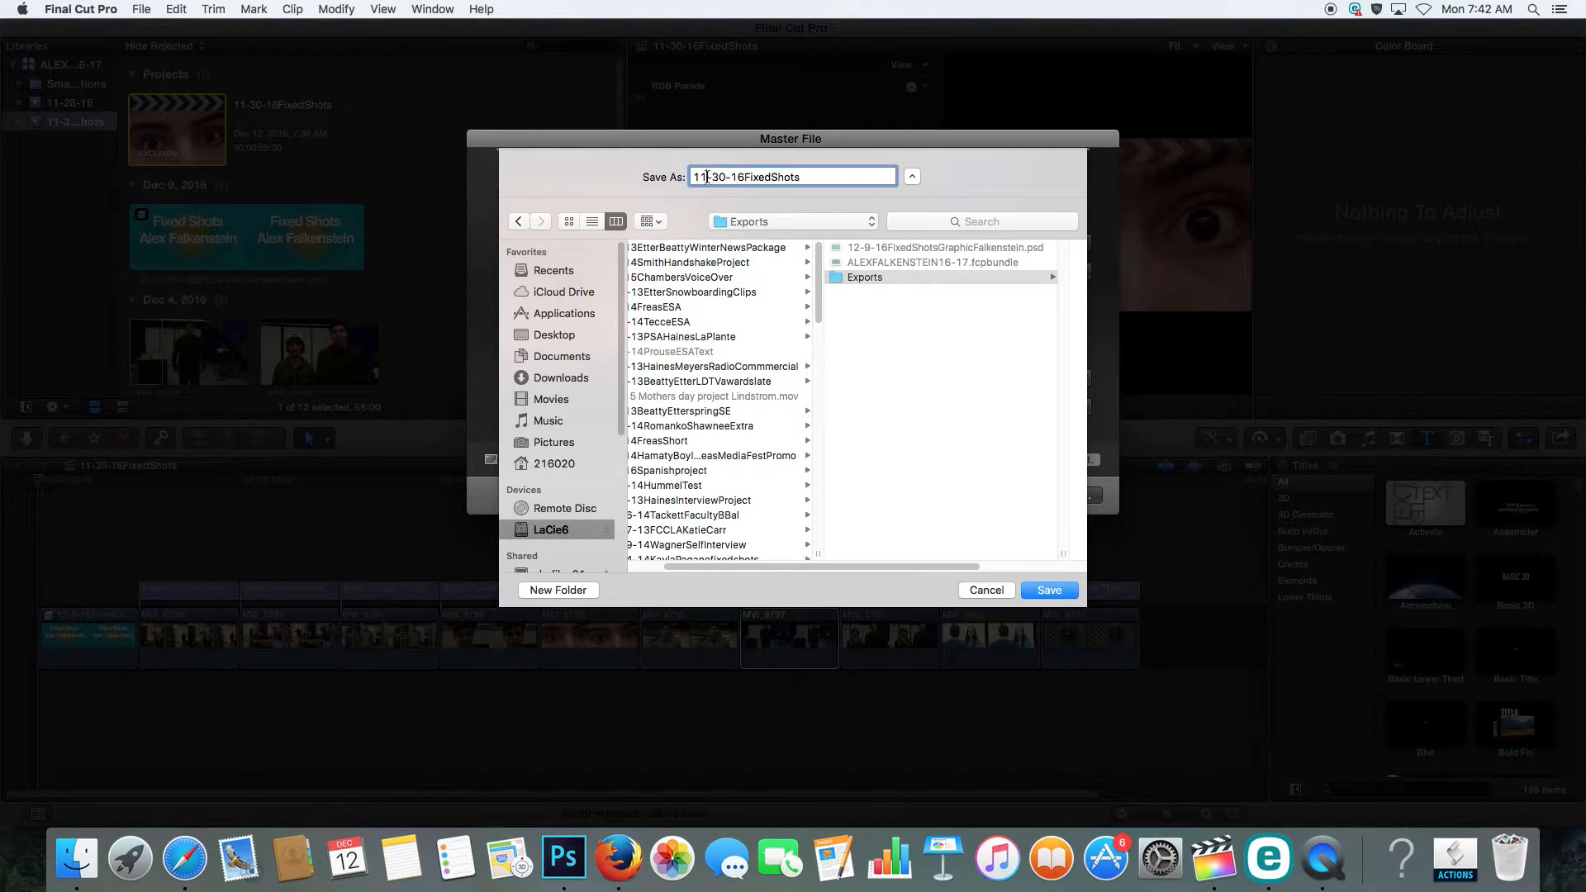
pyautogui.press('BackSpace')
pyautogui.write('2')
pyautogui.press('BackSpace')
pyautogui.press('BackSpace')
pyautogui.write('12')
pyautogui.click(1049, 589)
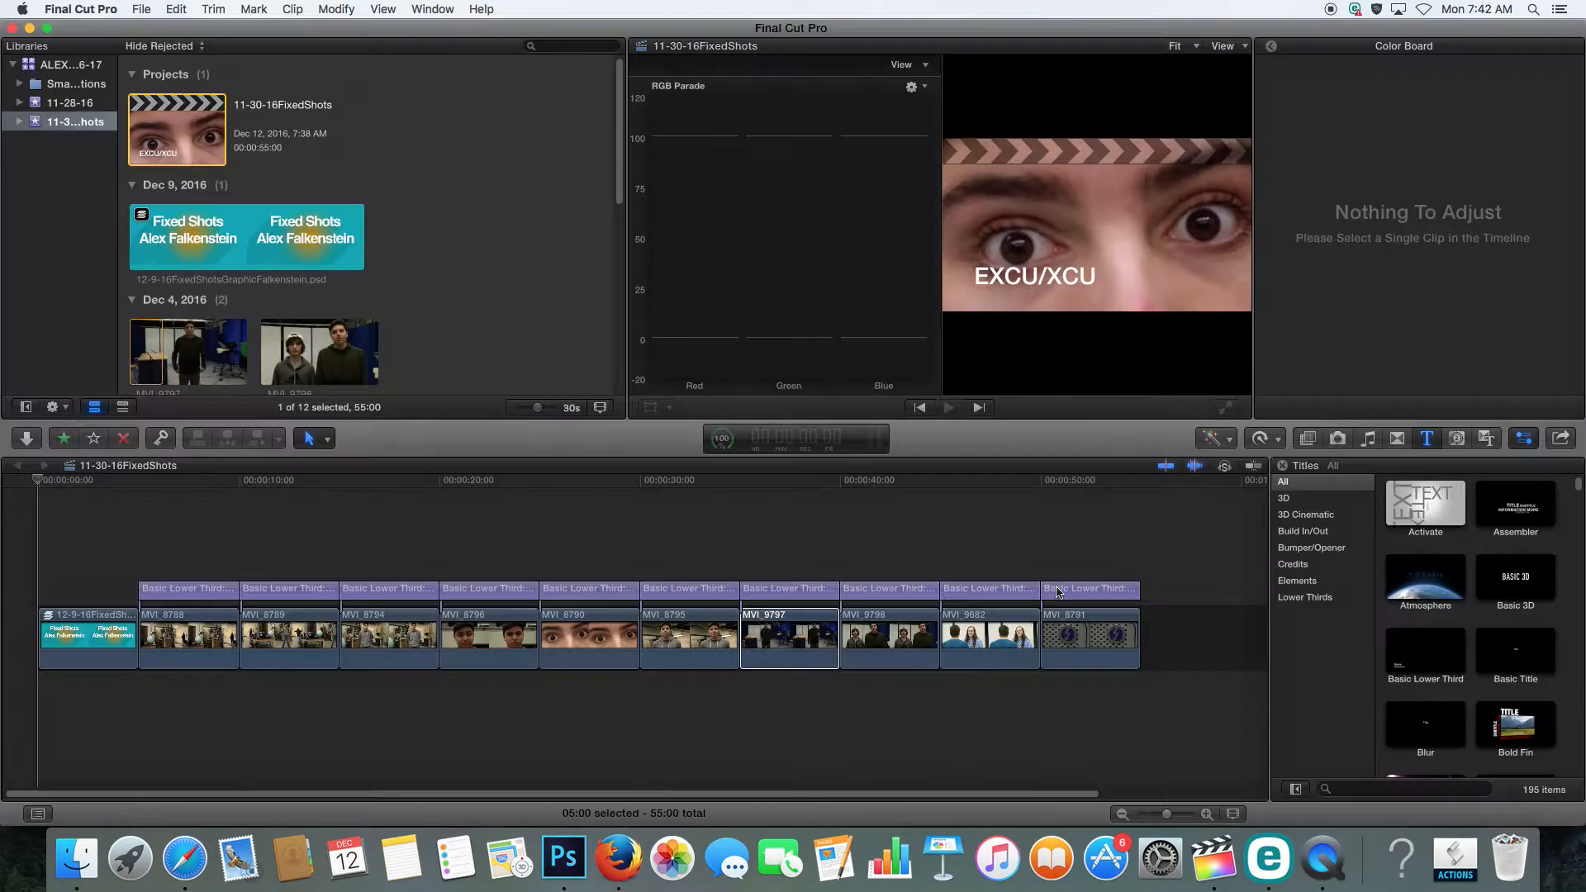
# Show the background tasks, expand the Sharing entry and enlarge the window to check the export's progress
pyautogui.click(723, 441)
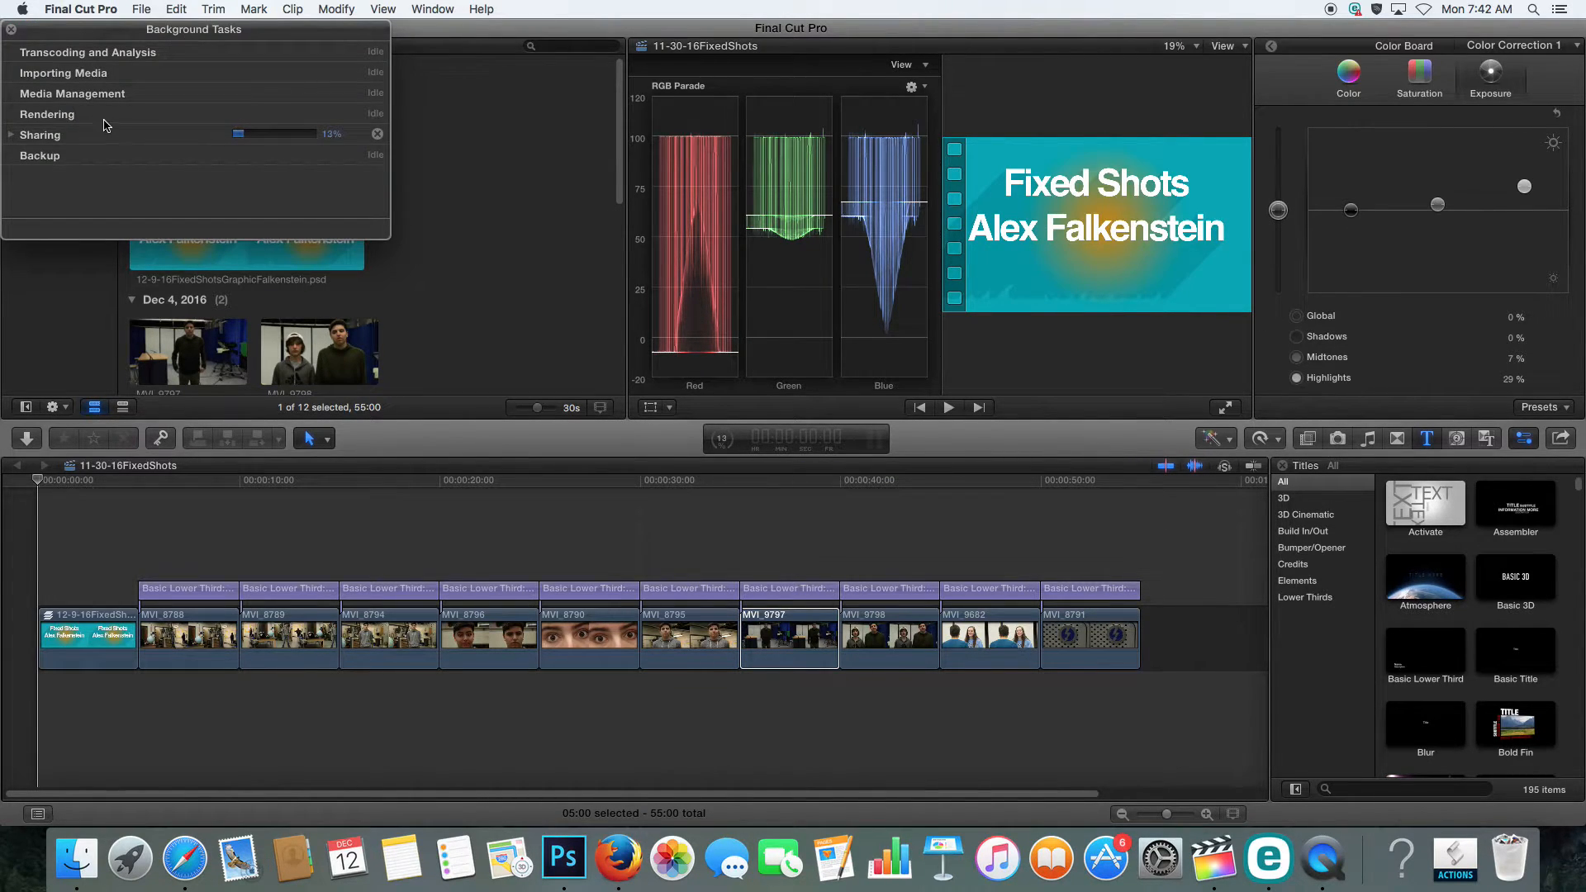
pyautogui.click(10, 135)
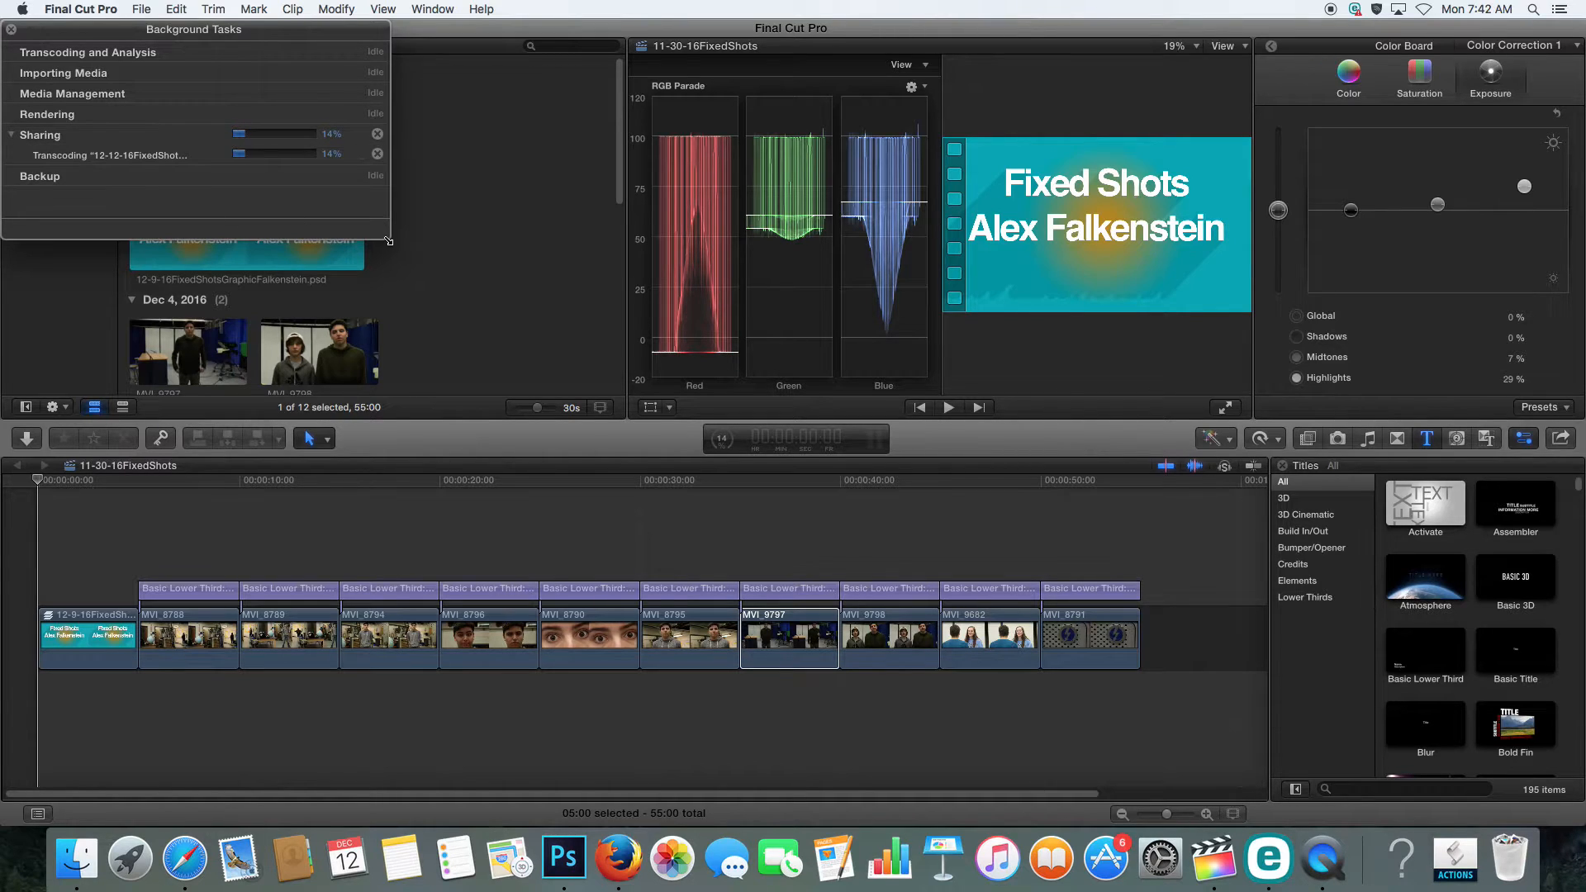
pyautogui.moveTo(393, 247); pyautogui.dragTo(509, 338)
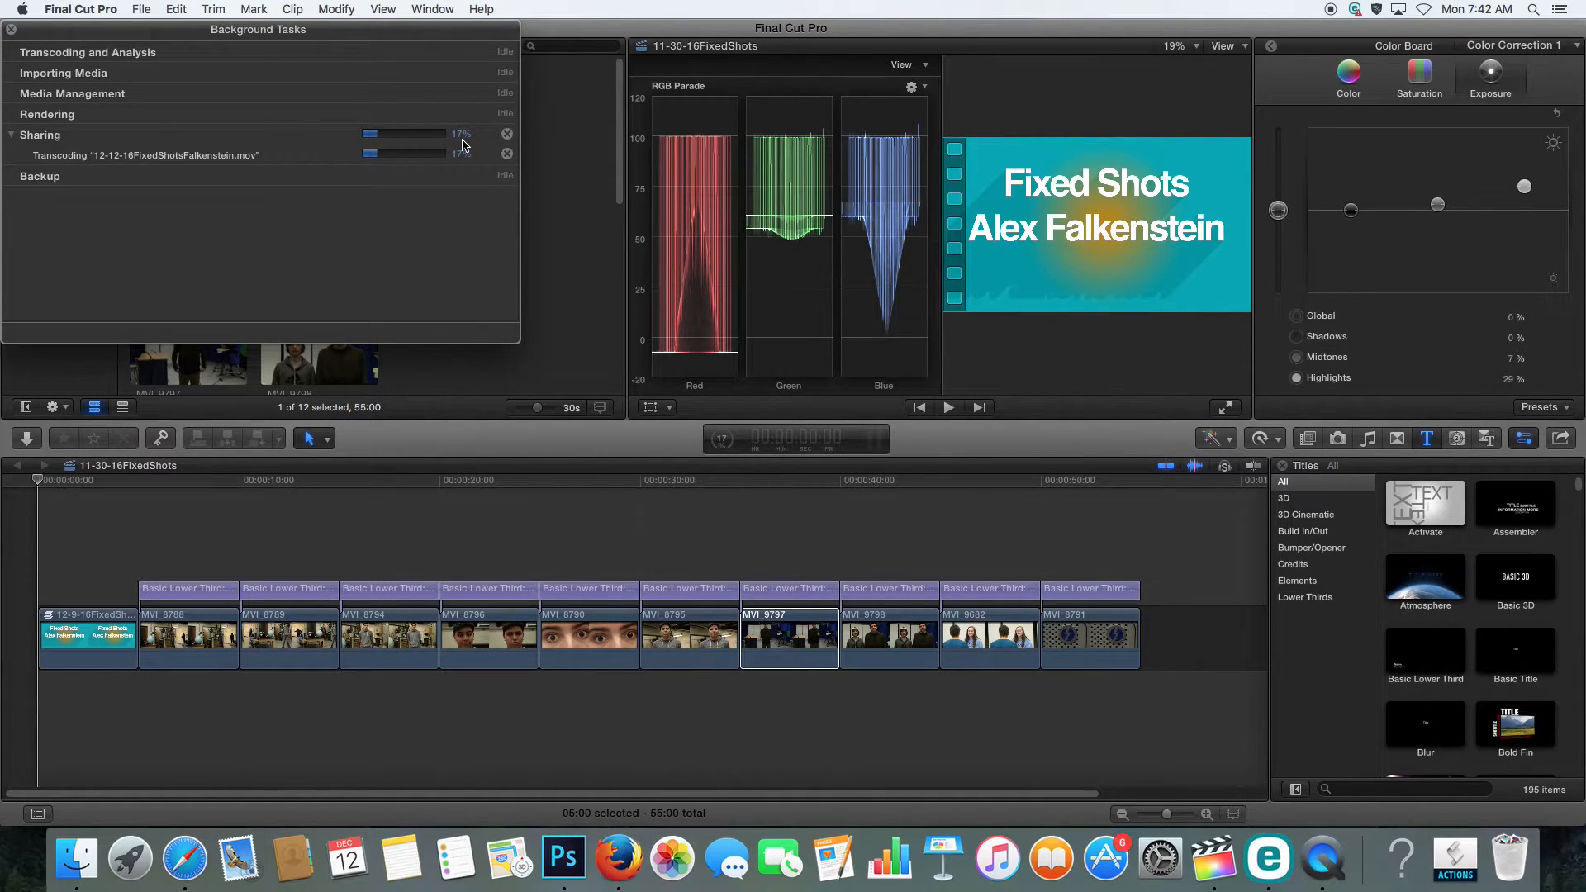
# Switch to Finder, list the LaCie6 drive's contents, and expand the Exports folder inside the student's 16-17 folder
pyautogui.click(76, 863)
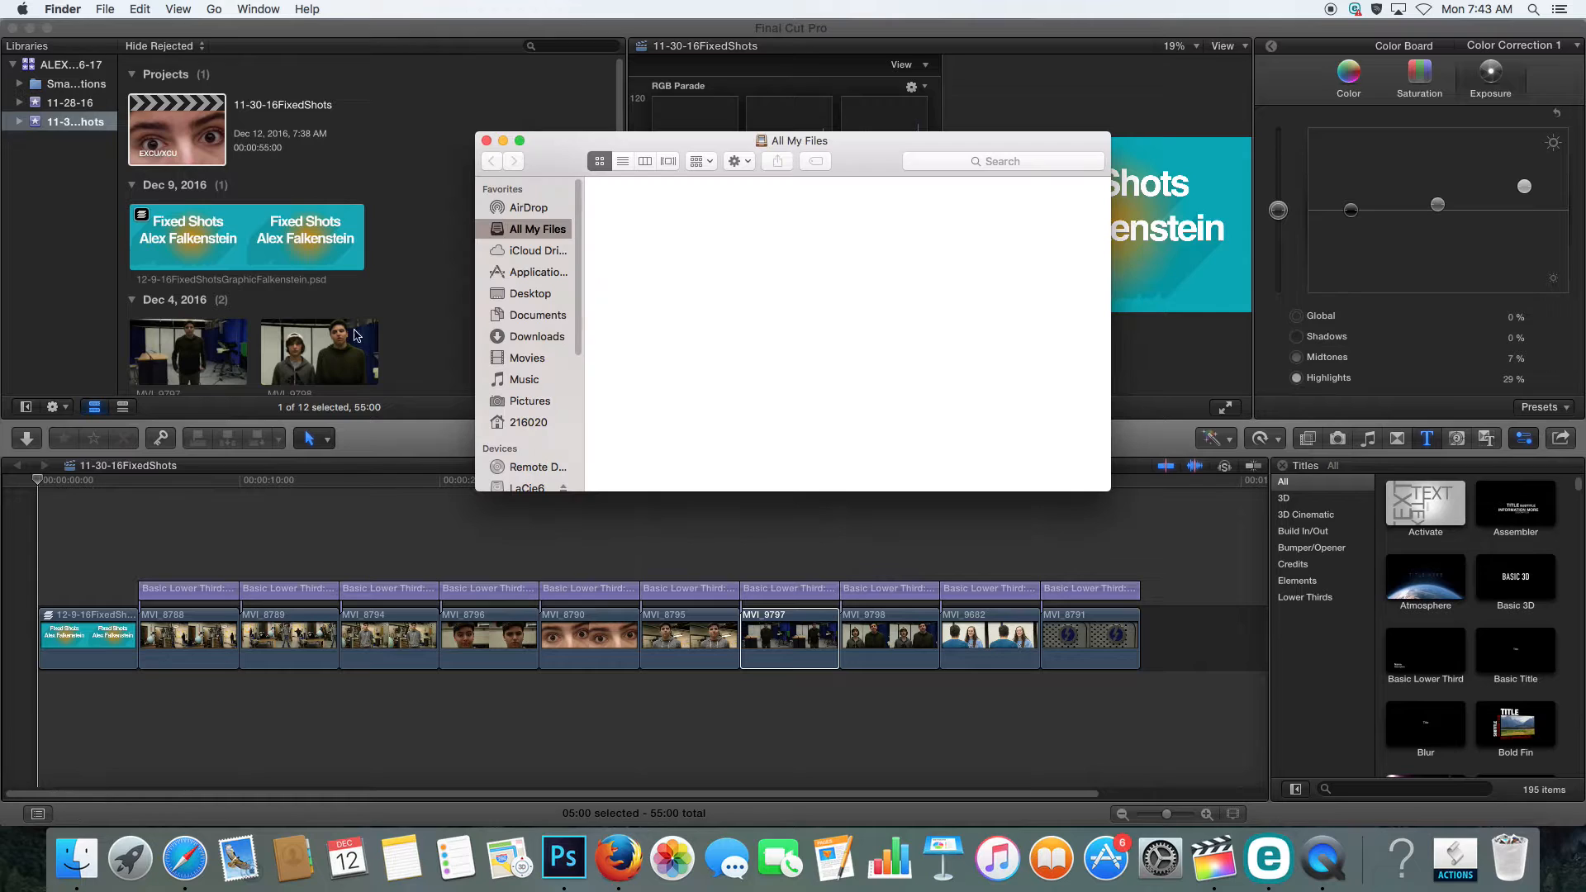
pyautogui.moveTo(577, 161); pyautogui.dragTo(855, 184)
pyautogui.click(810, 514)
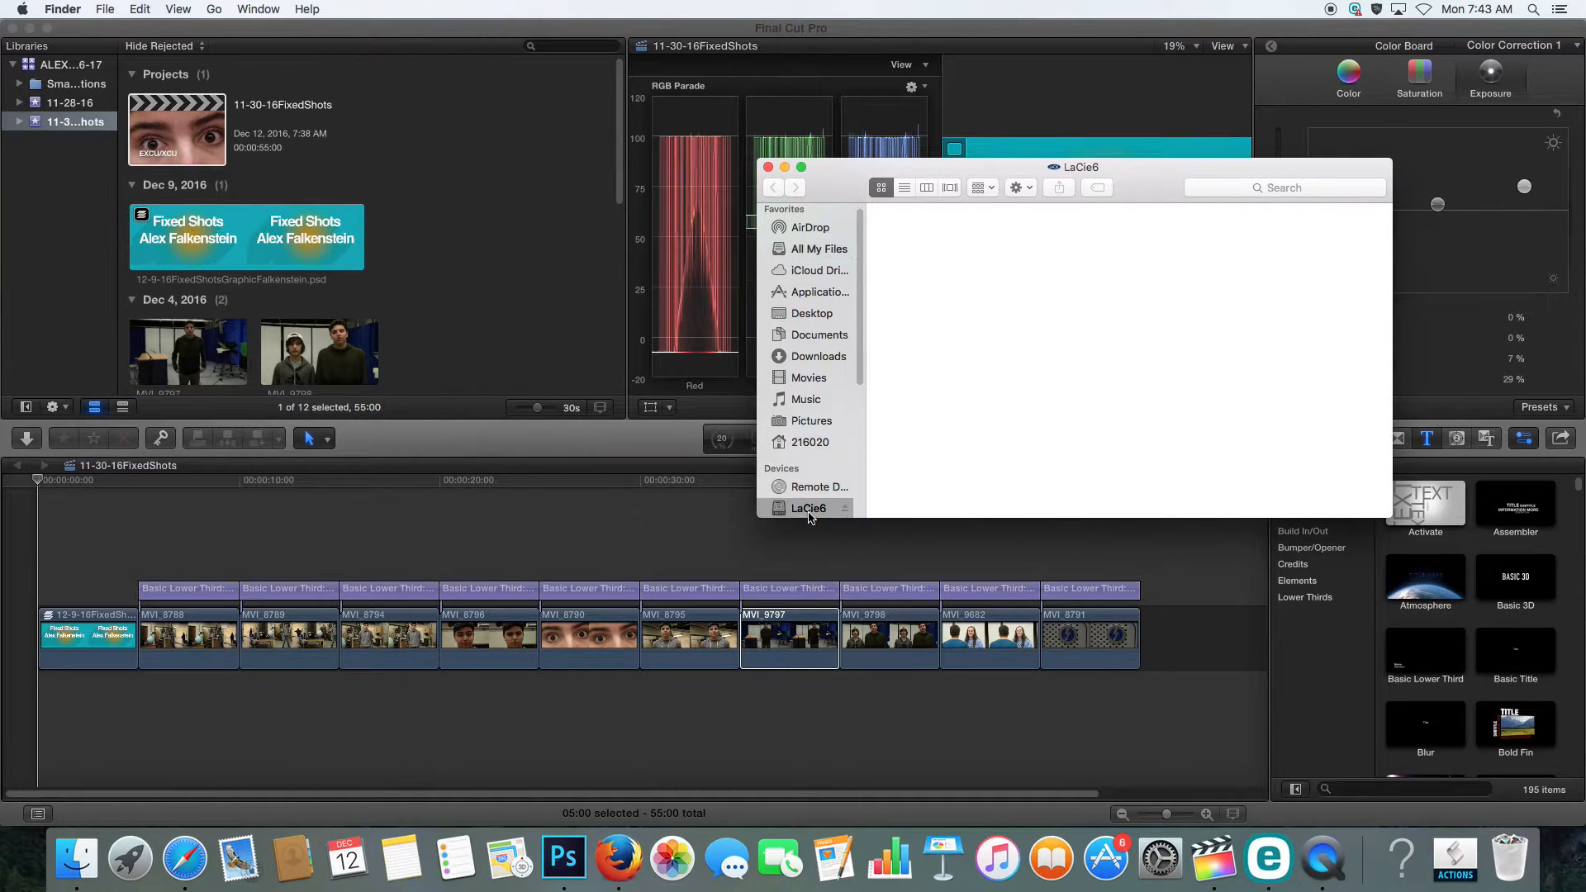
pyautogui.click(912, 188)
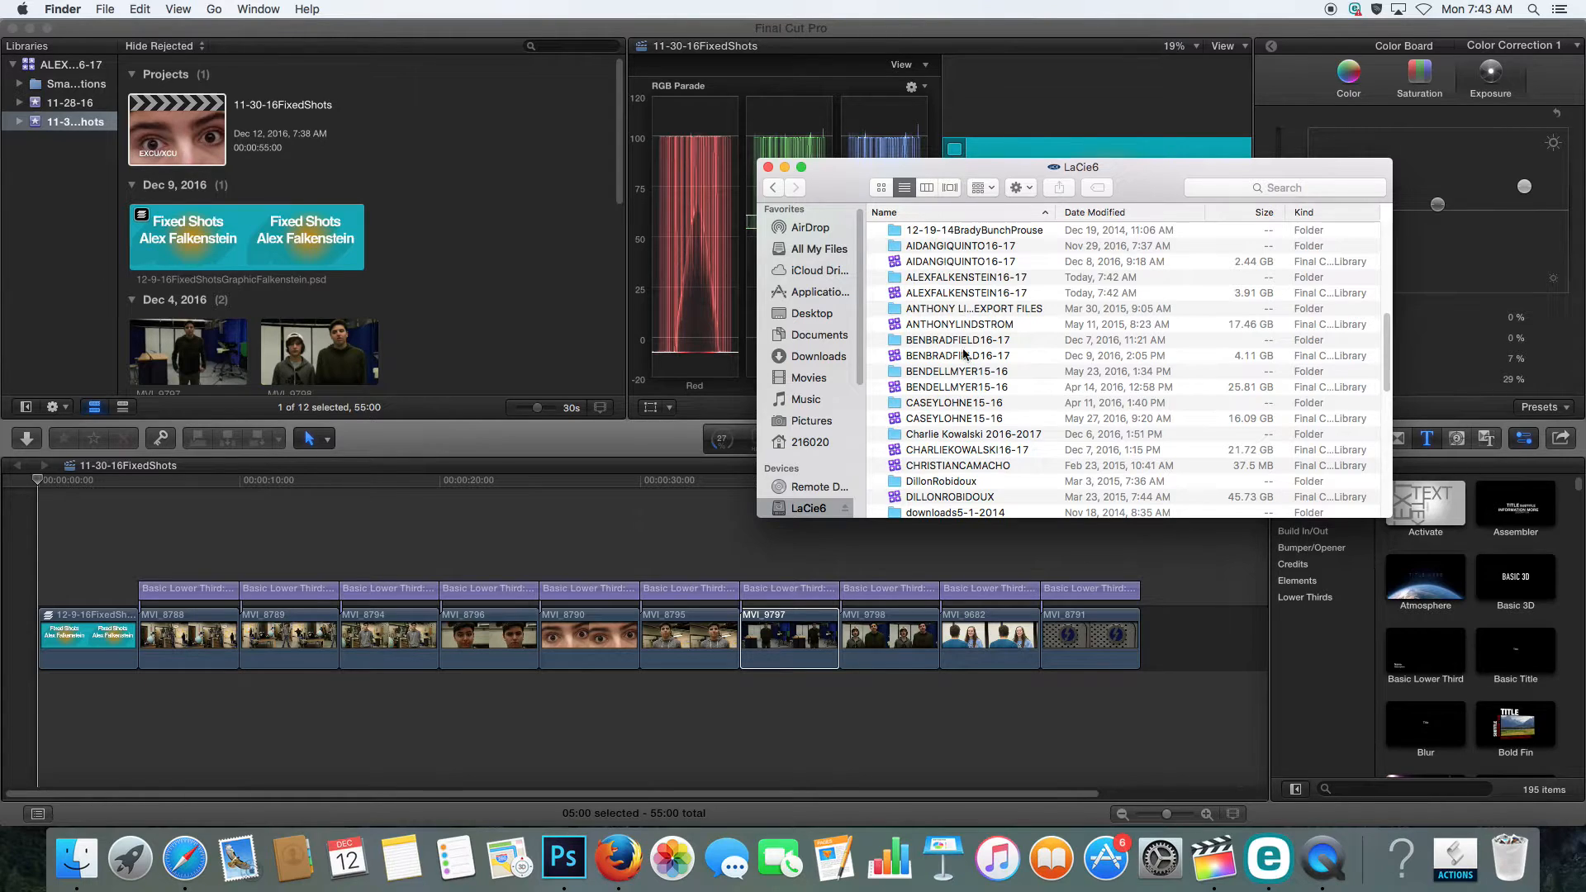
pyautogui.scroll(-1, 968, 361)
pyautogui.doubleClick(958, 270)
pyautogui.click(878, 264)
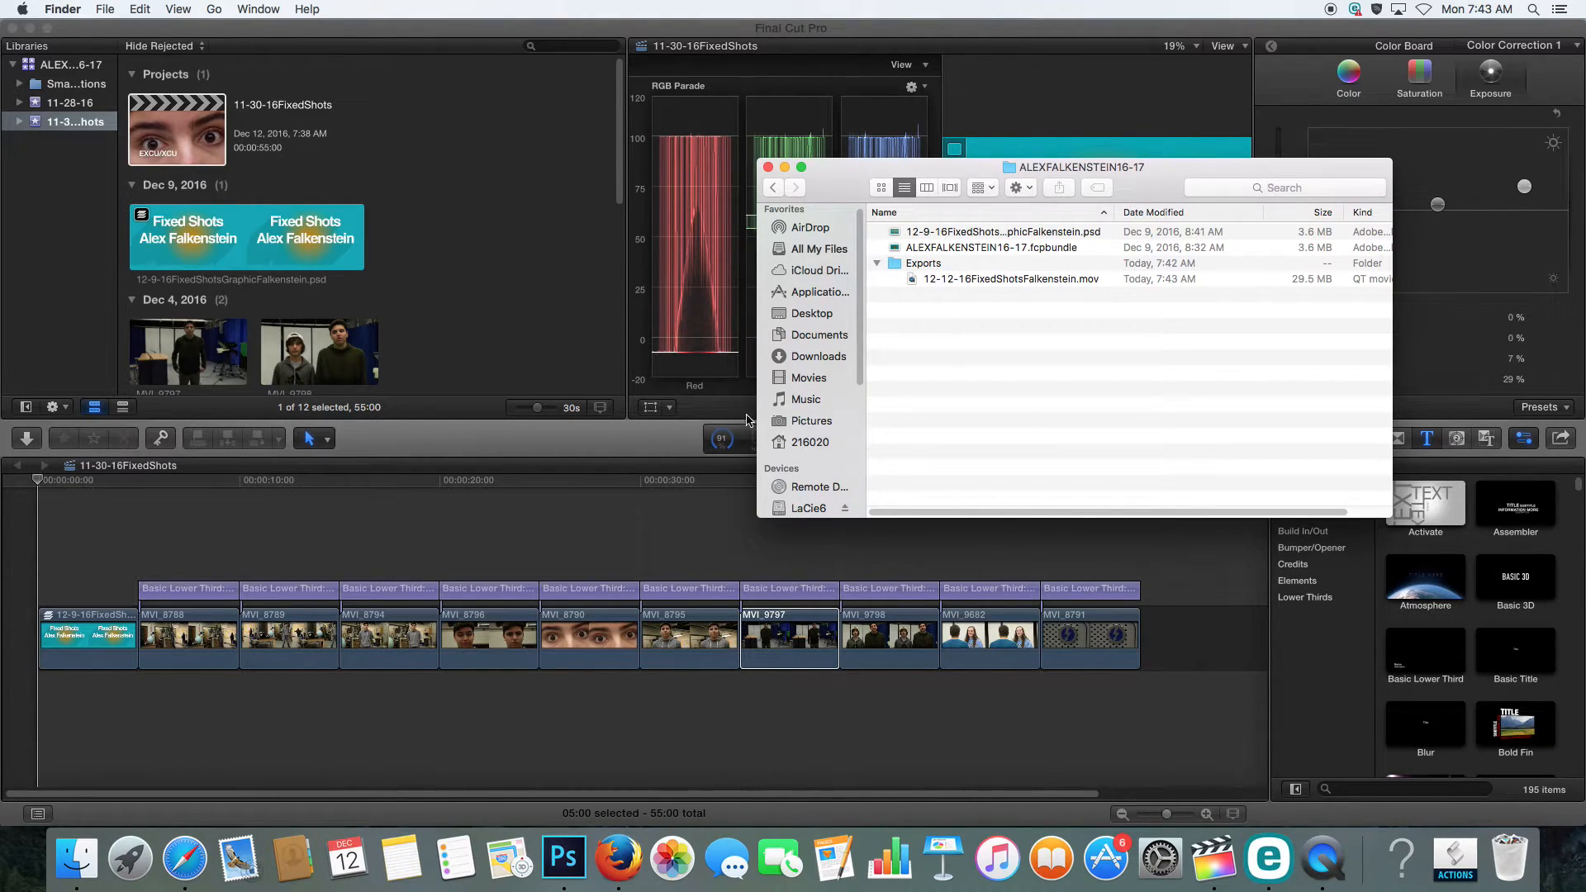
# Rename the exported movie in the Exports folder as 12-12-16FixedShots followed by the student's surname
pyautogui.click(983, 280)
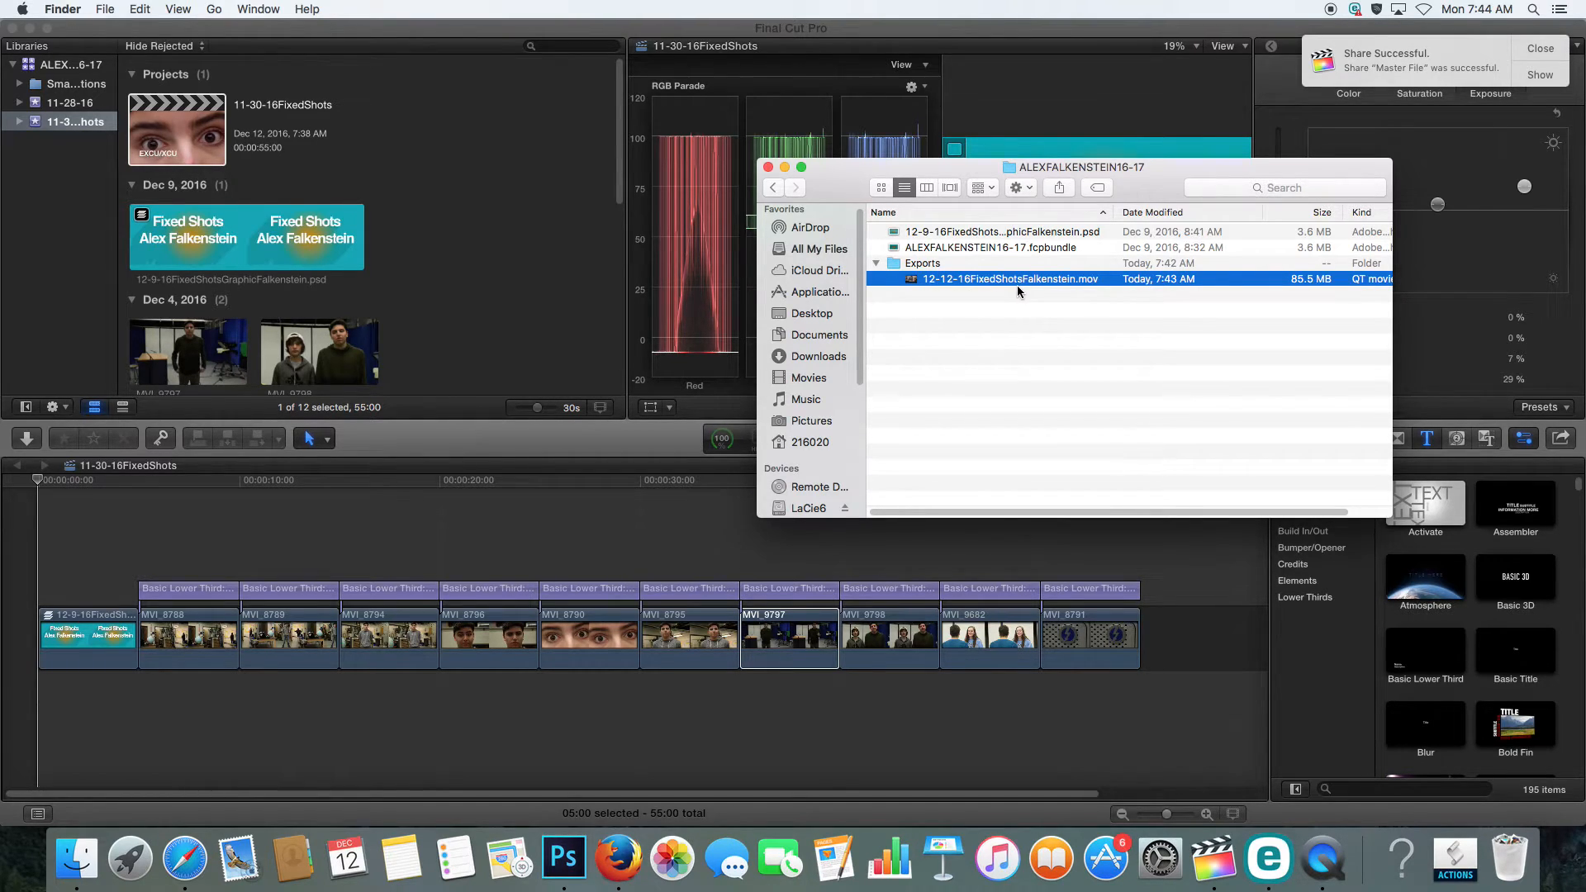
pyautogui.press('Return')
pyautogui.press('BackSpace')
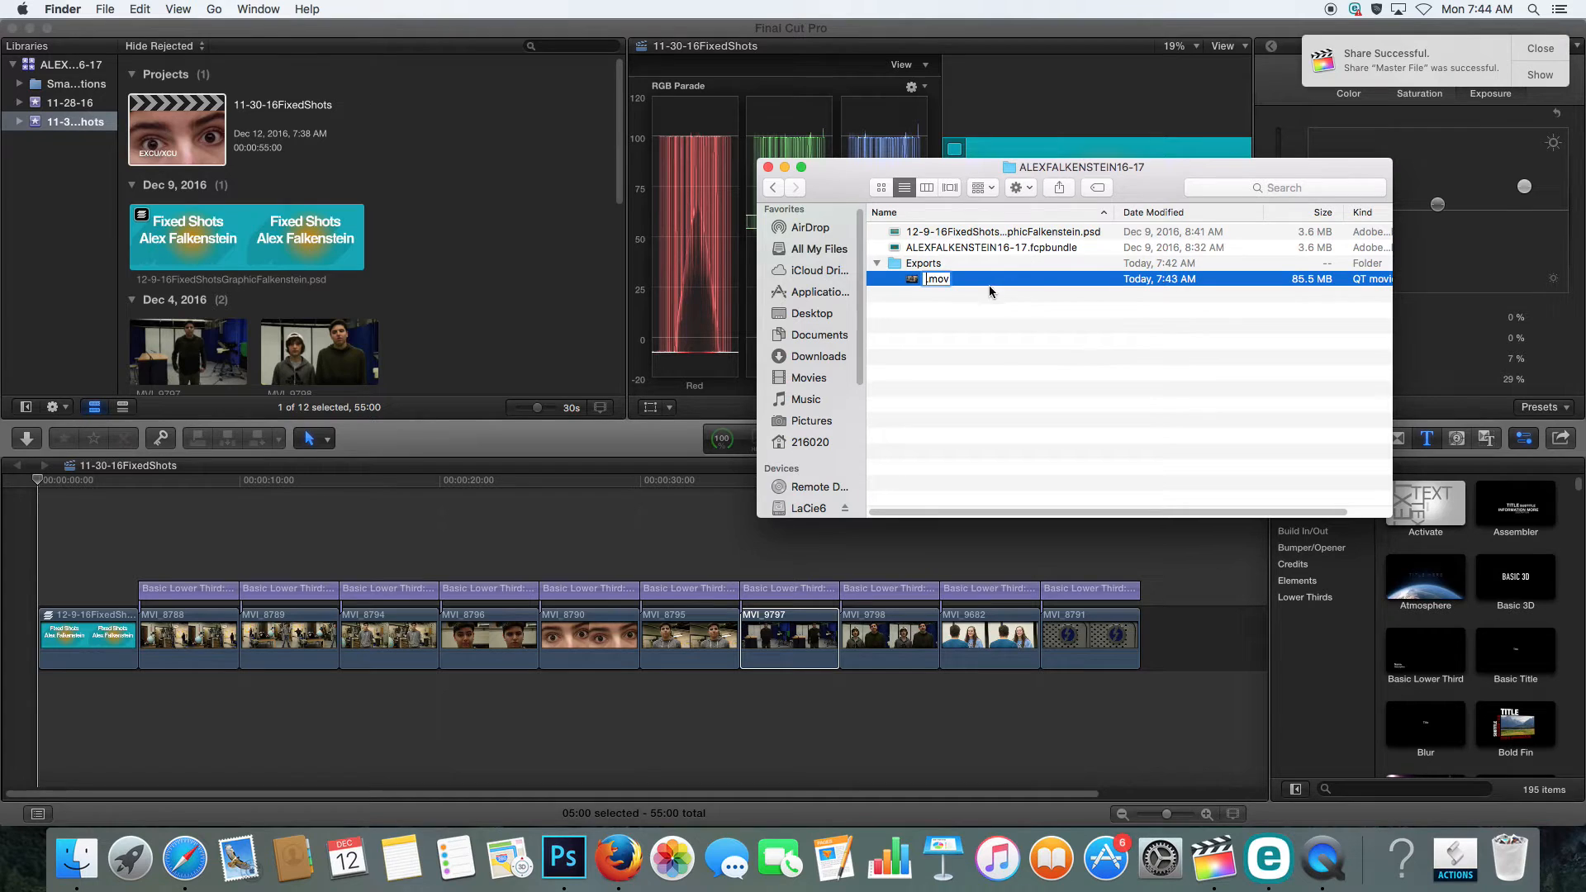
pyautogui.write('12-12-16FixedShotsFalkenstein')
pyautogui.press('Return')
# Preview the exported movie with Quick Look, scrub through to its end and close the preview
pyautogui.press('space')
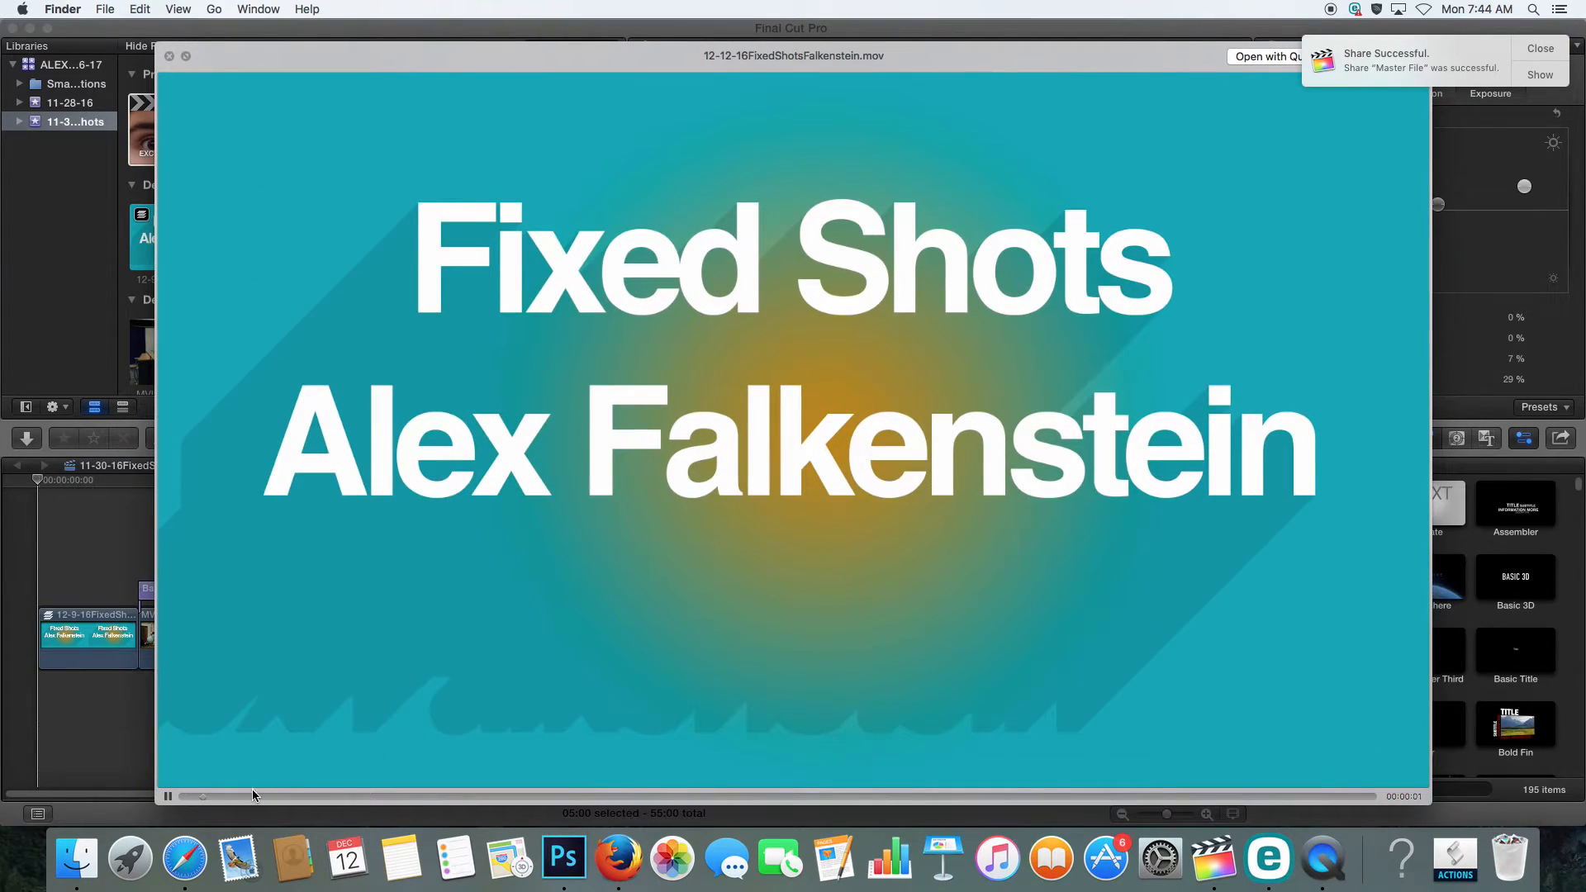
pyautogui.moveTo(284, 796); pyautogui.dragTo(1409, 793)
pyautogui.press('space')
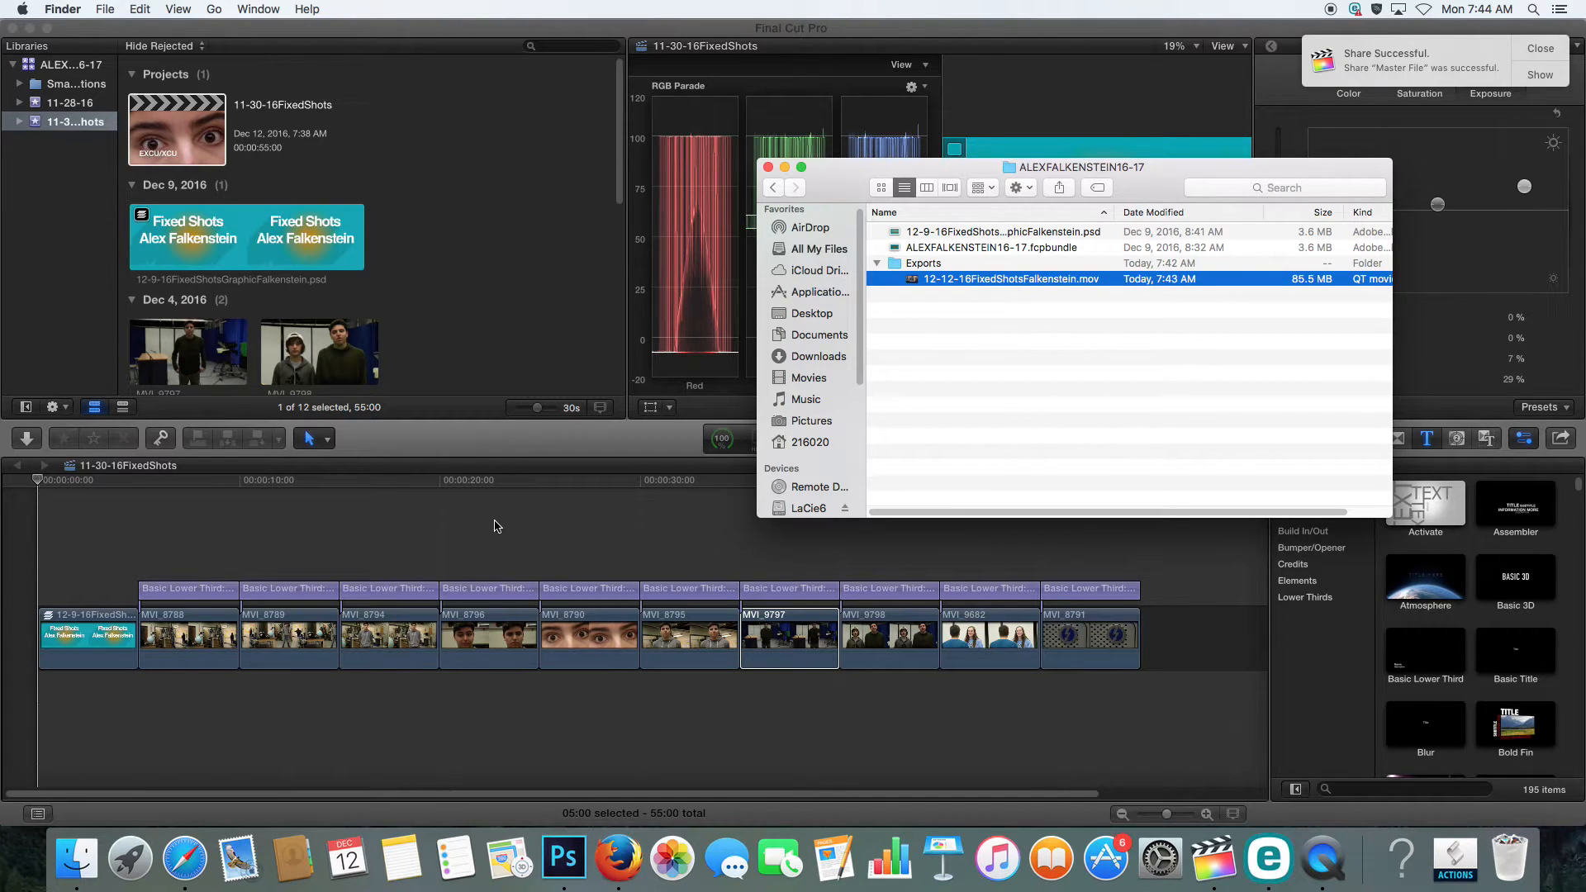
# Switch to Safari and bring up the file chooser on YouTube's upload page
pyautogui.click(184, 857)
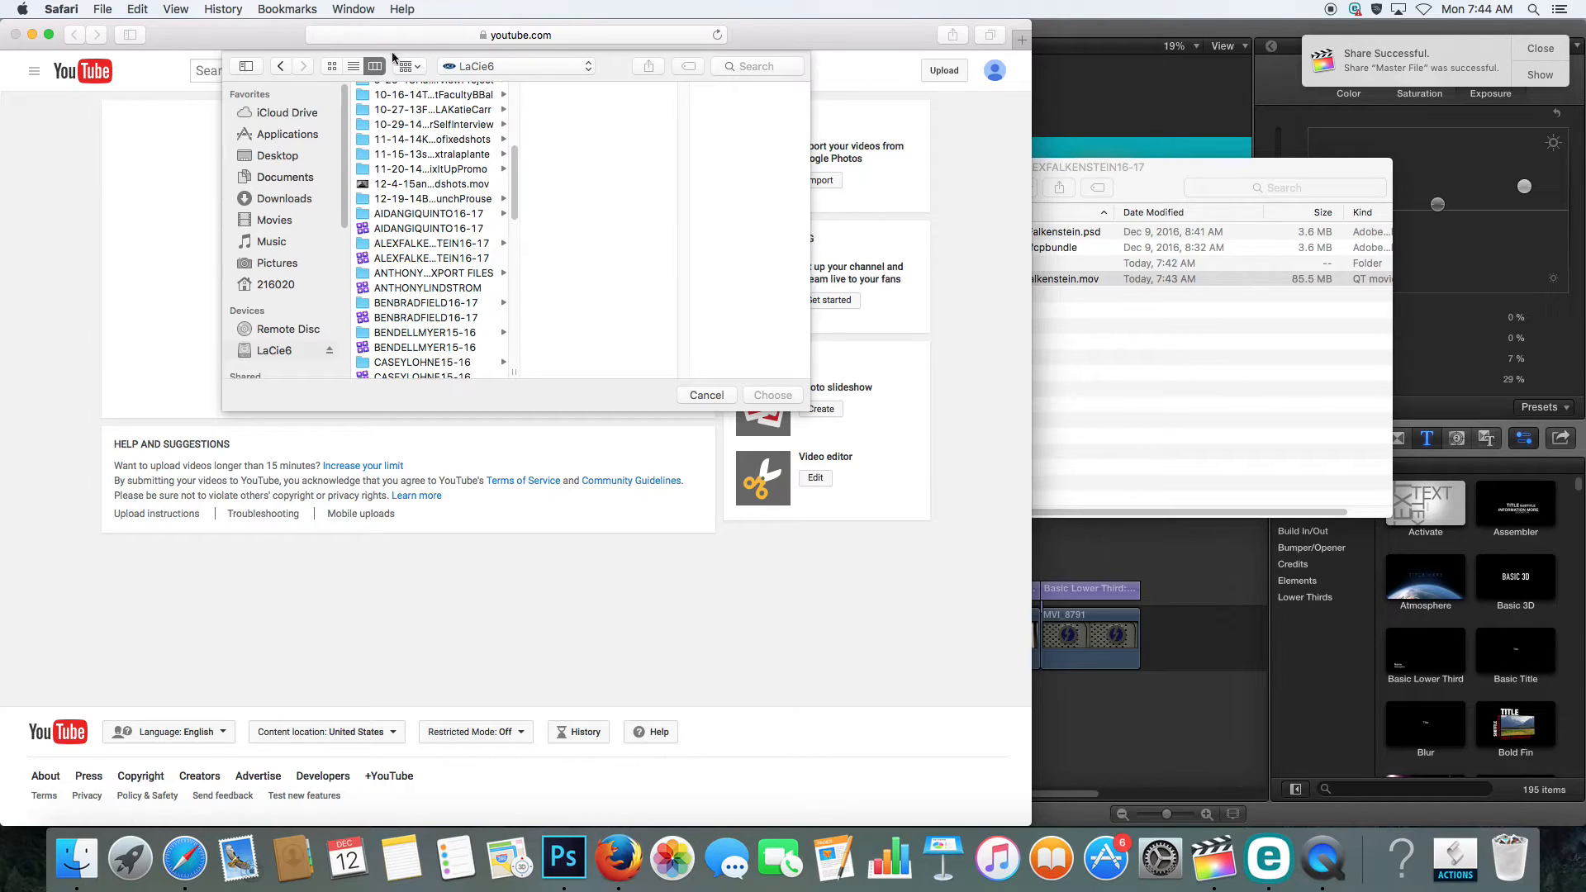
pyautogui.click(426, 244)
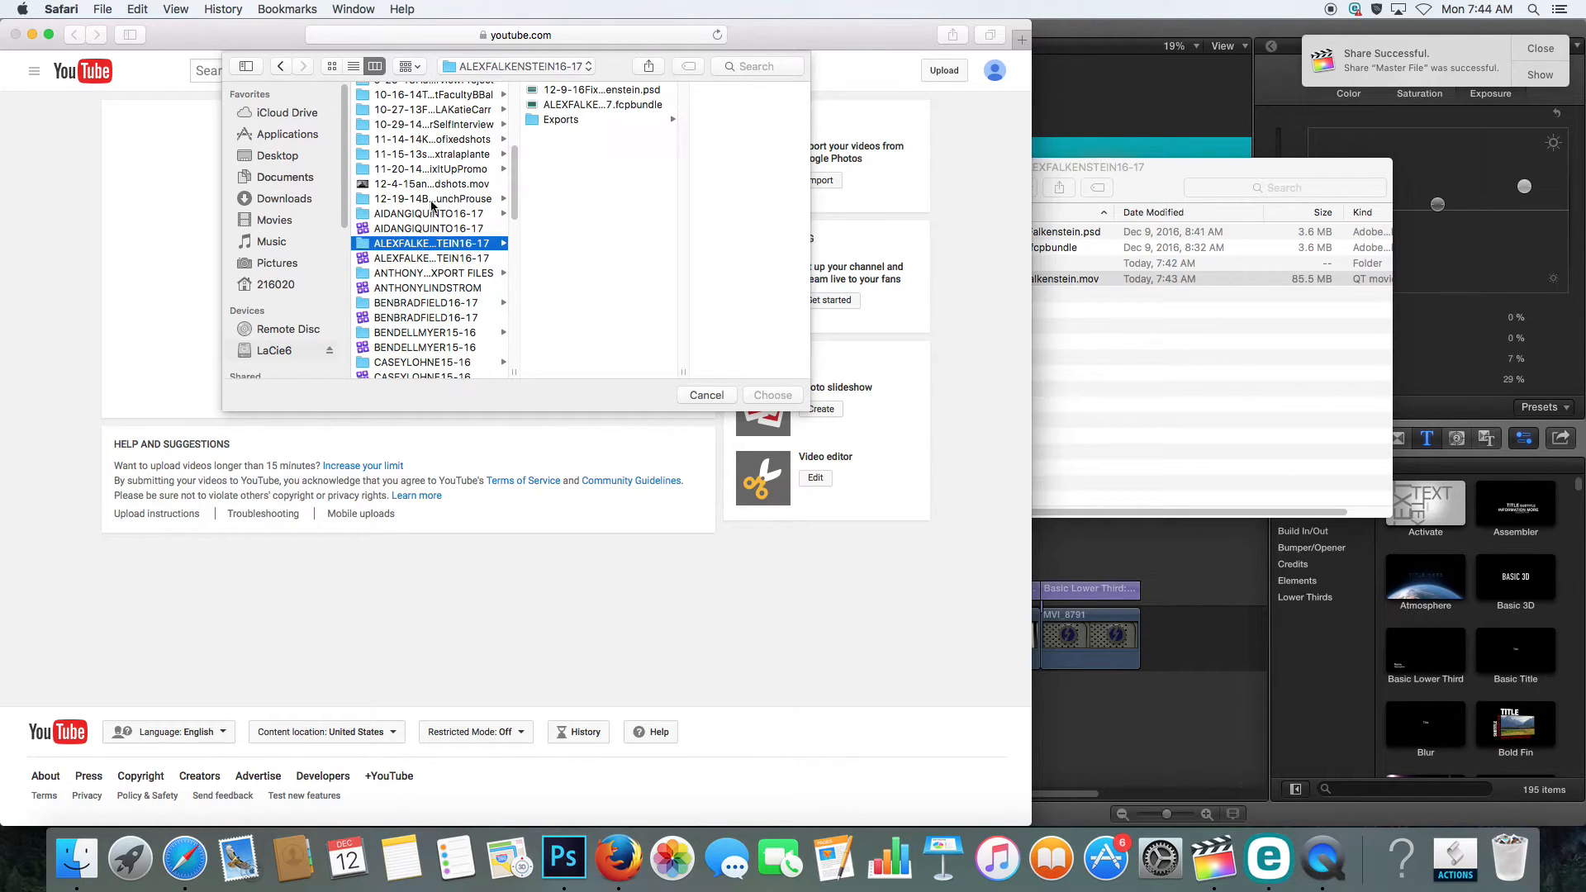
pyautogui.click(545, 120)
pyautogui.click(678, 88)
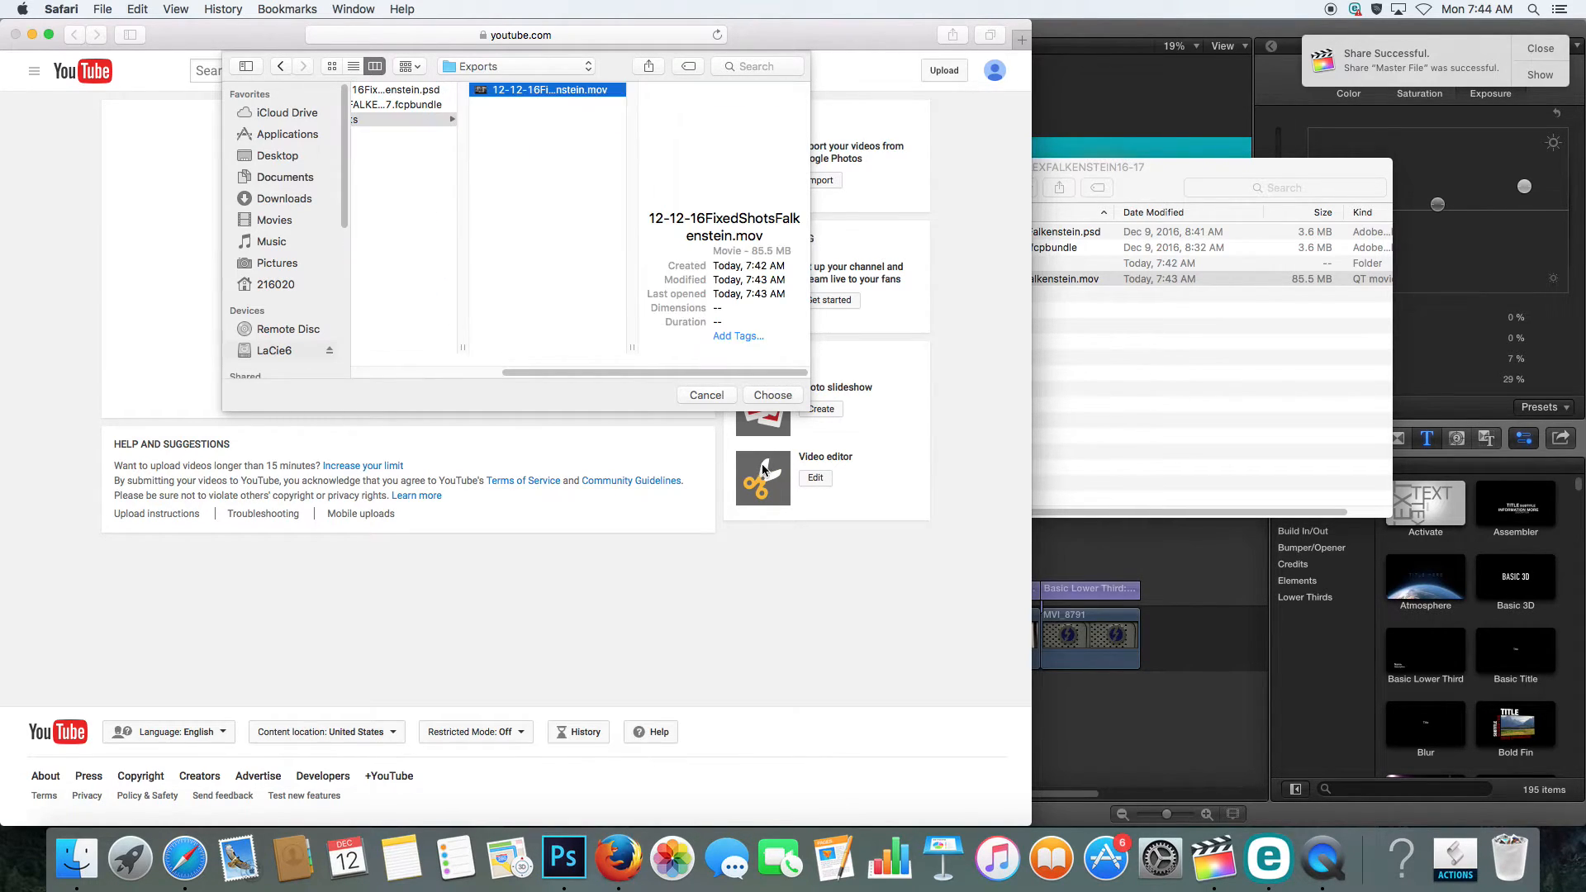
pyautogui.click(704, 394)
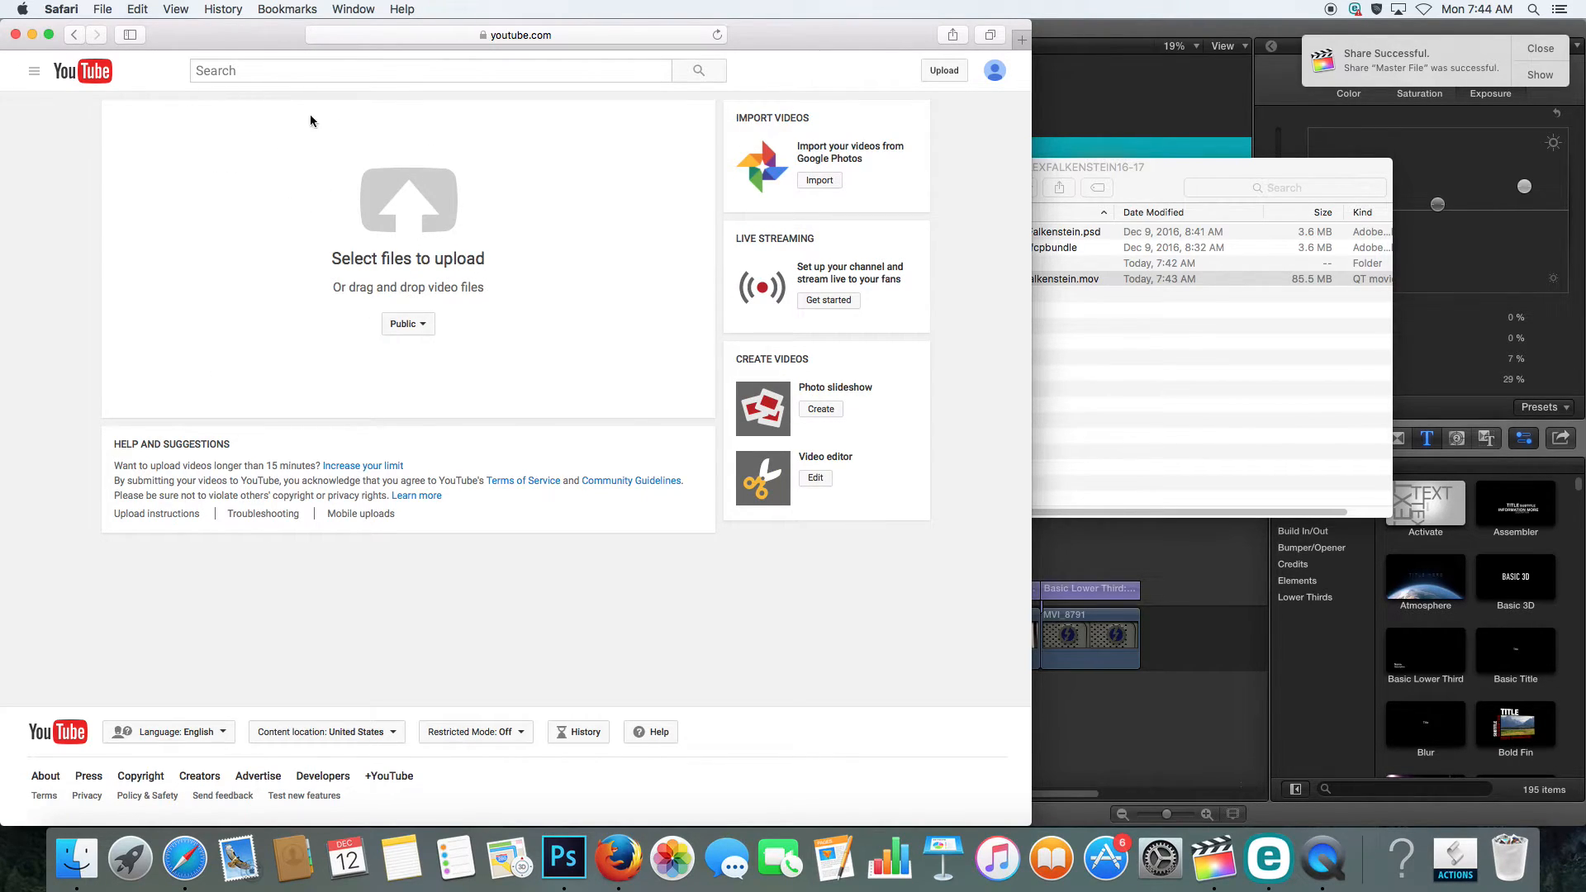
# Check which YouTube account is signed in, view its Creator Studio dashboard and return to the upload page
pyautogui.click(994, 74)
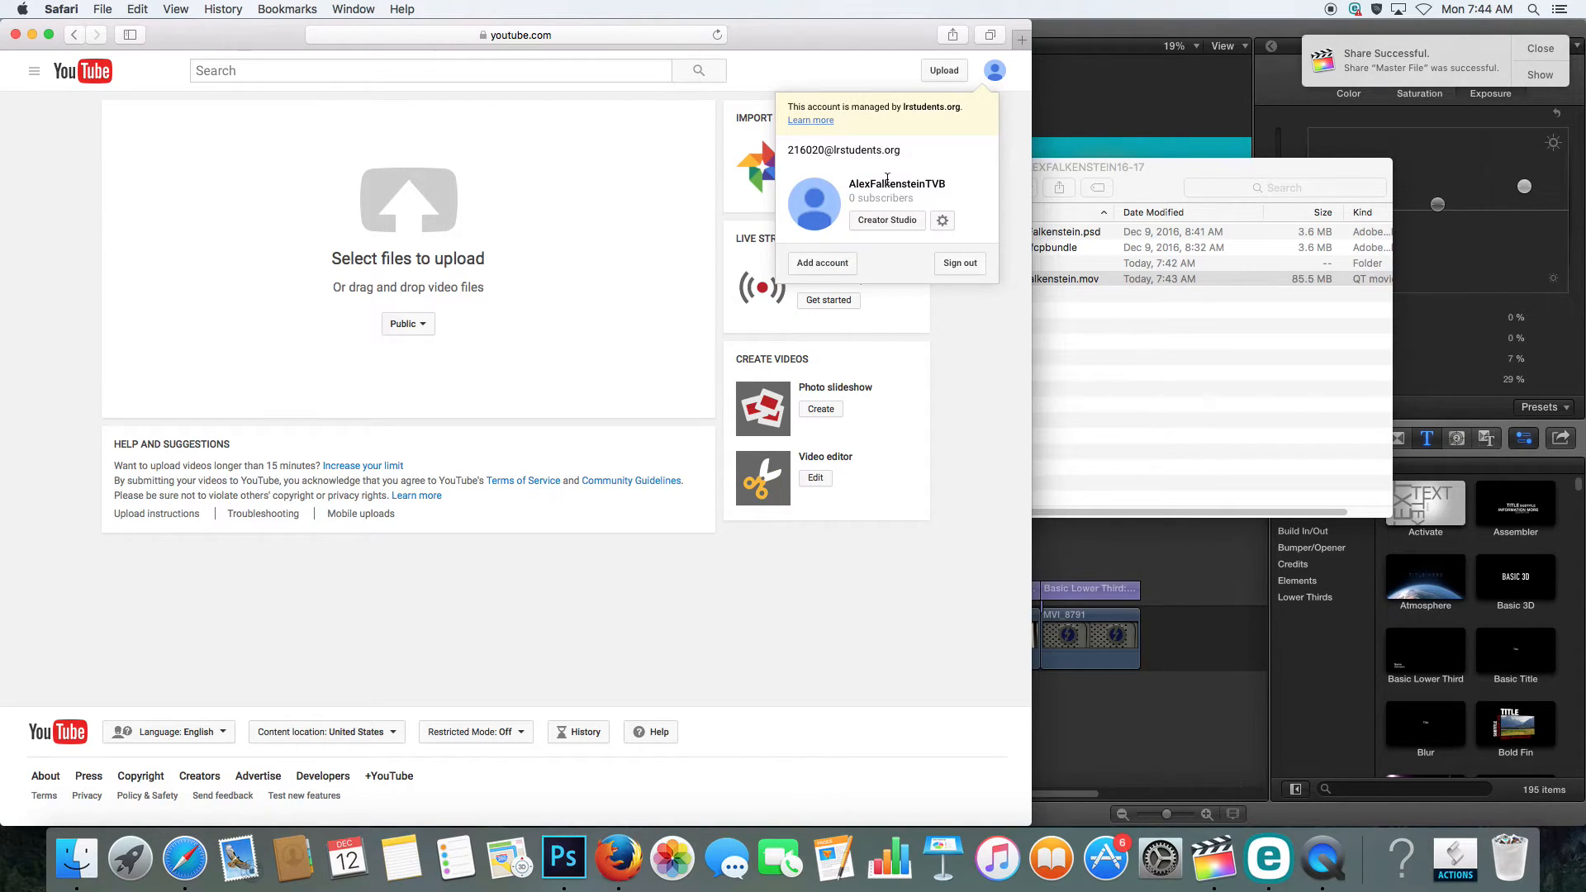
pyautogui.click(637, 174)
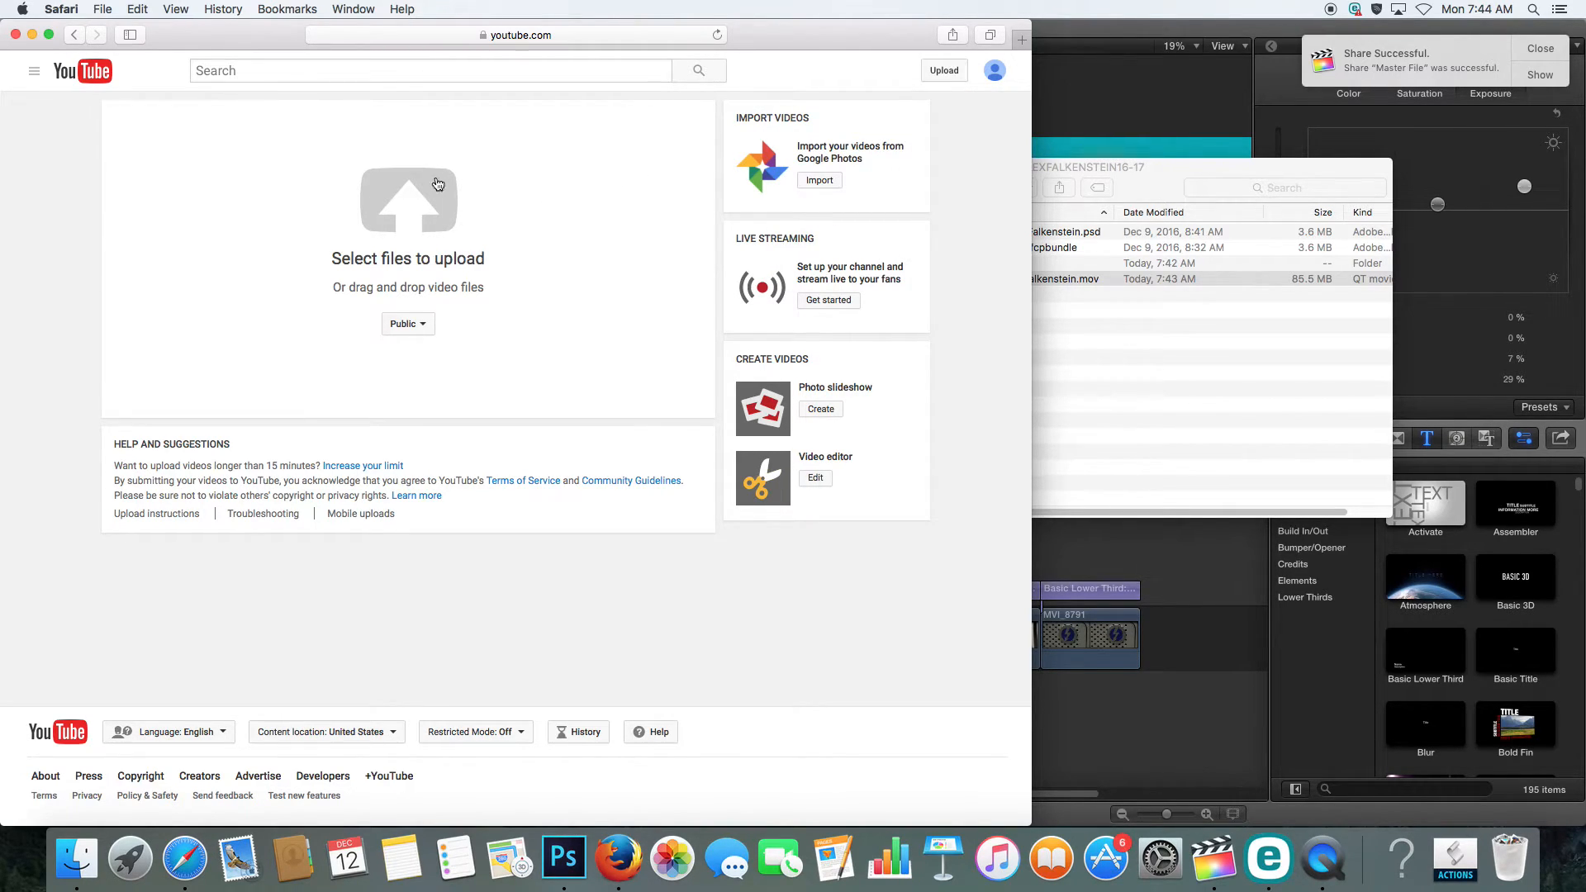
pyautogui.click(995, 71)
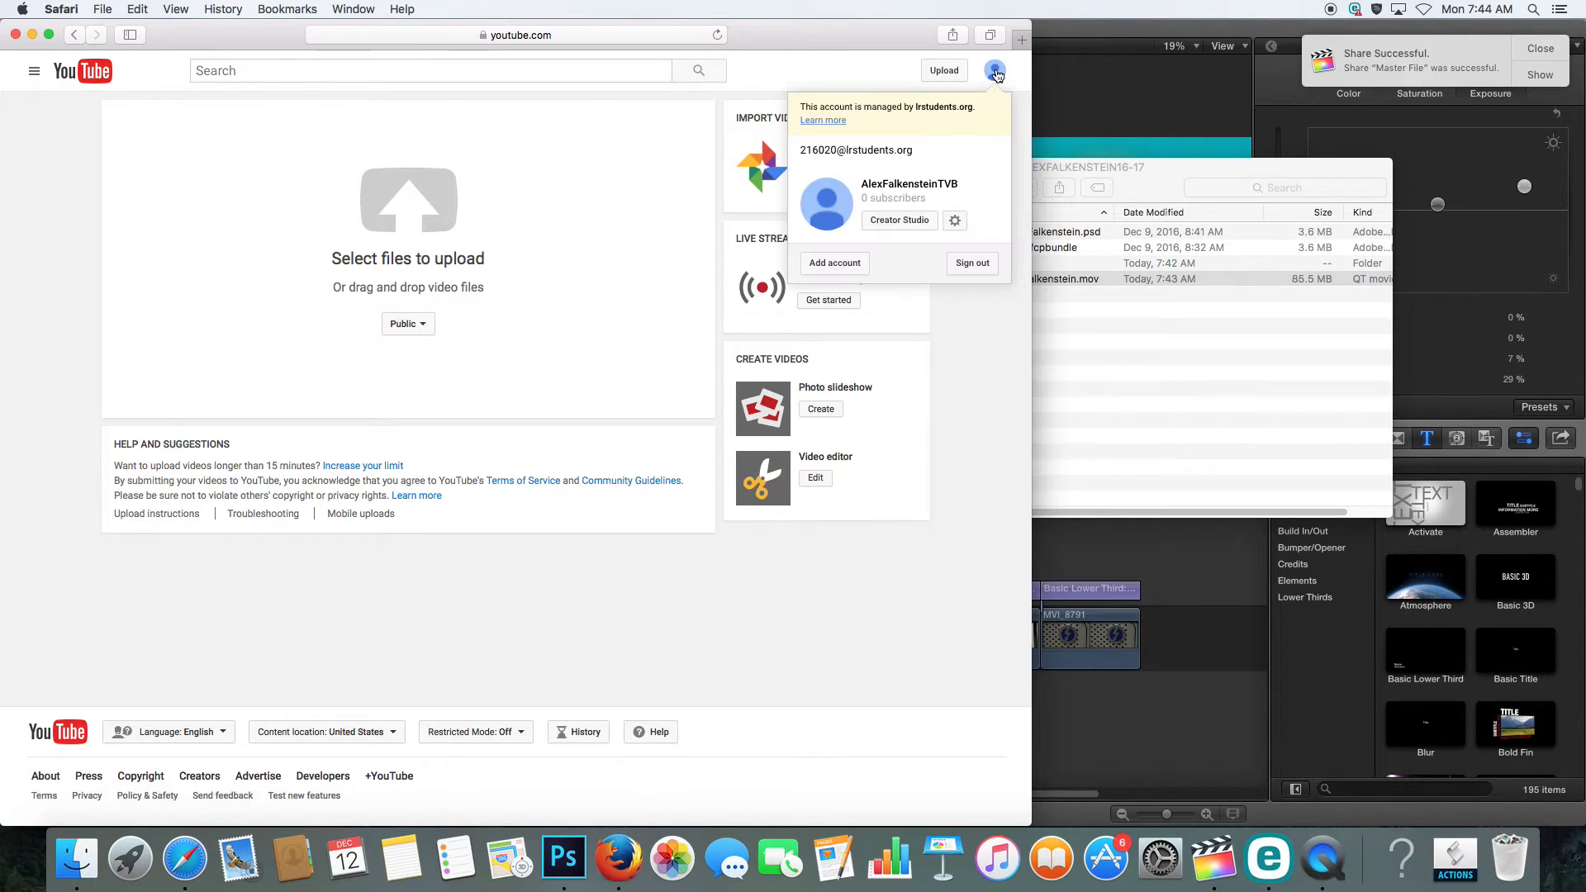
pyautogui.click(900, 221)
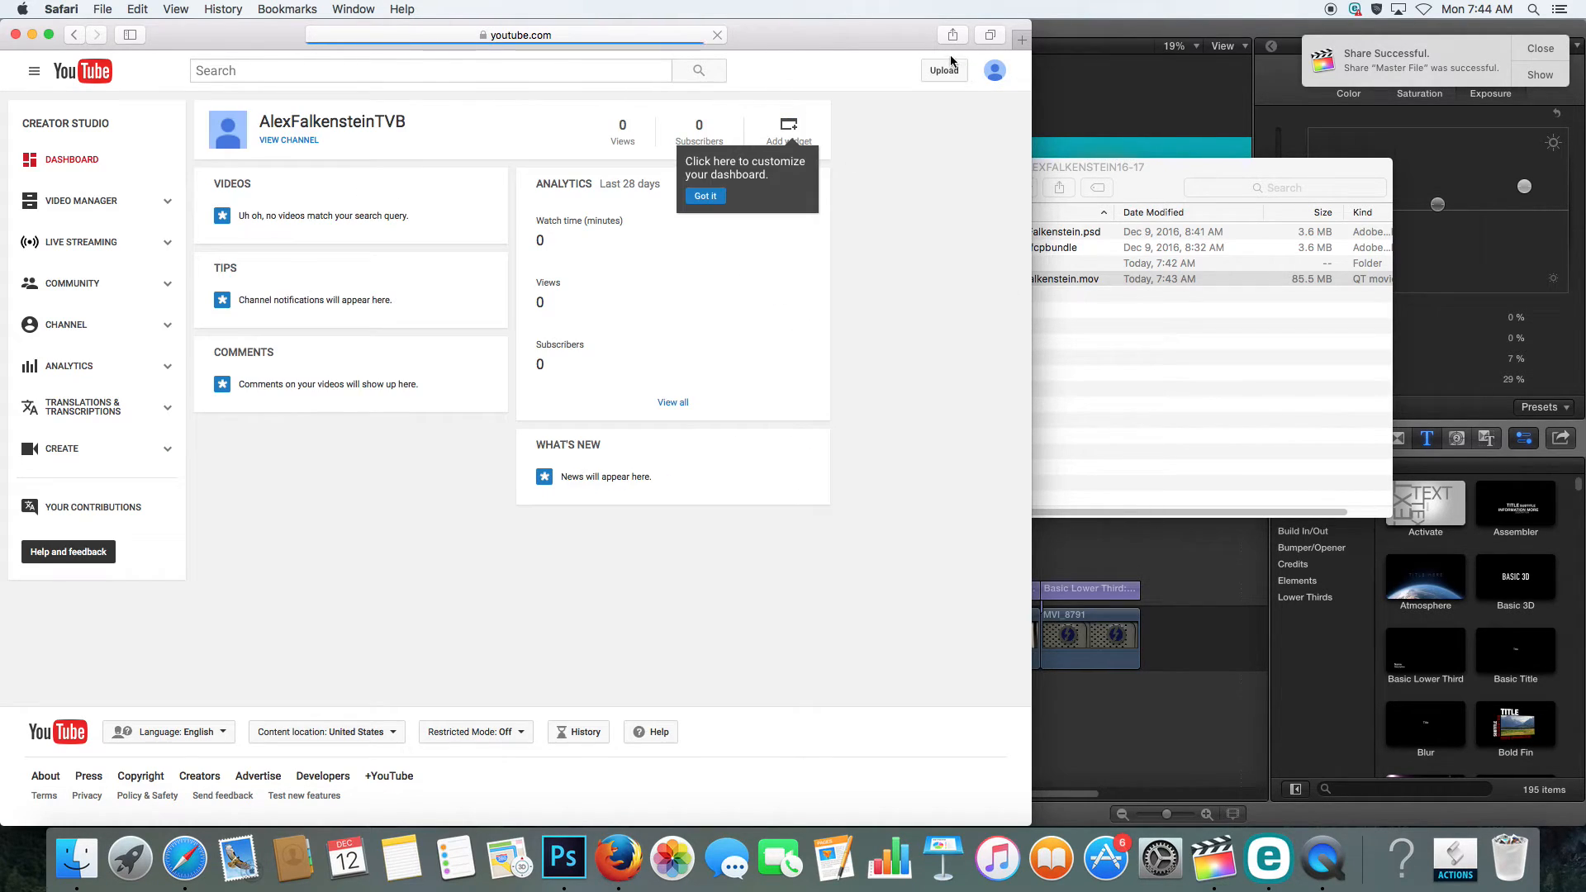
pyautogui.click(928, 73)
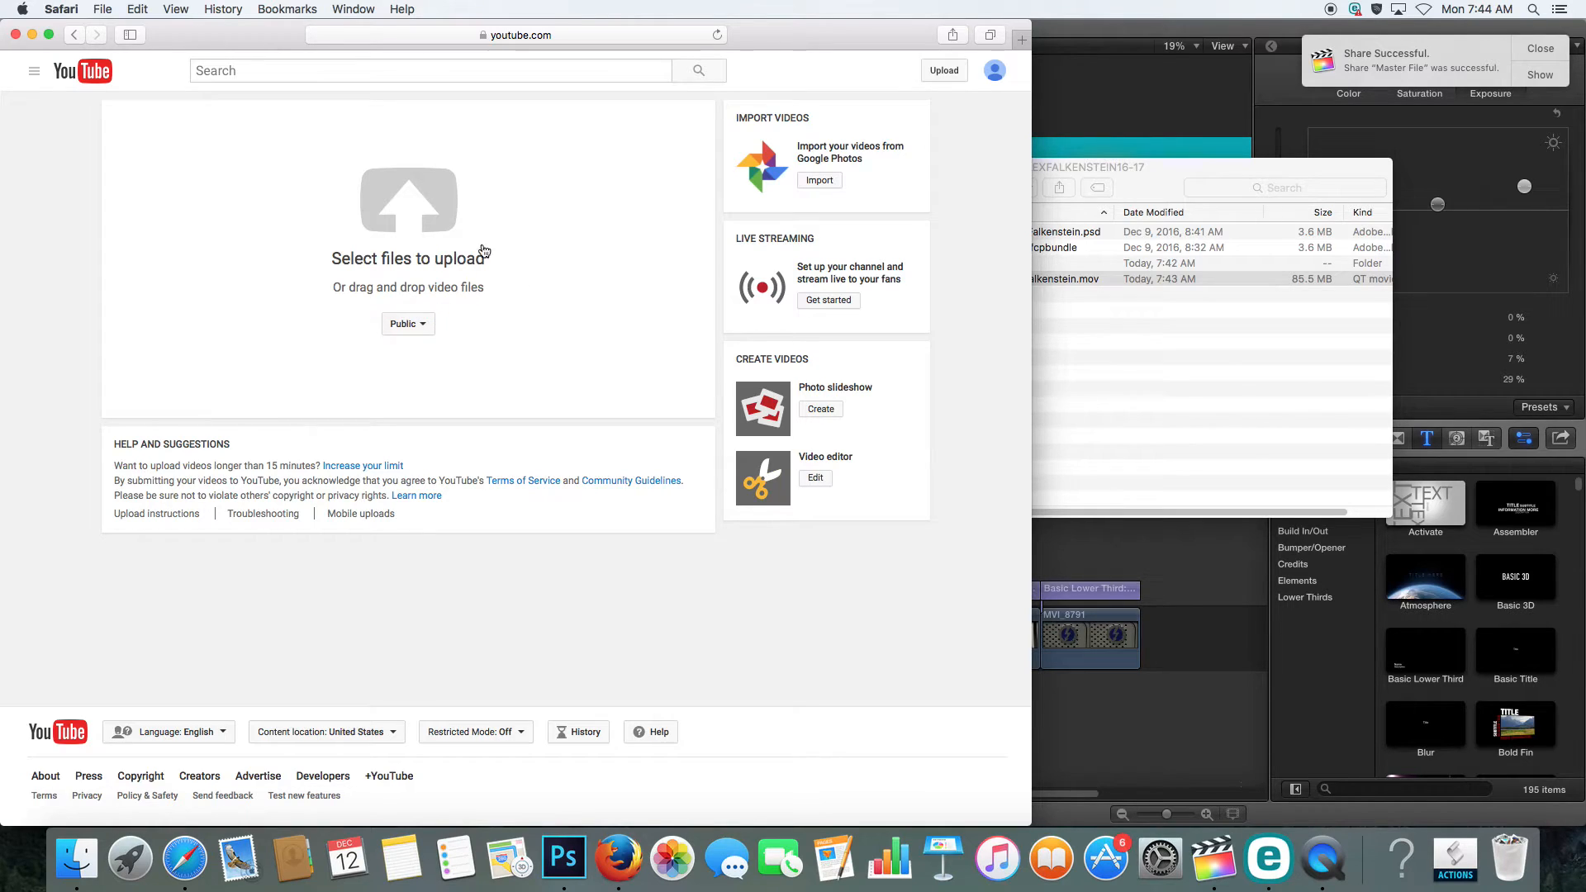
# Upload the exported 12-12-16FixedShots movie from the Exports folder to YouTube
pyautogui.click(431, 212)
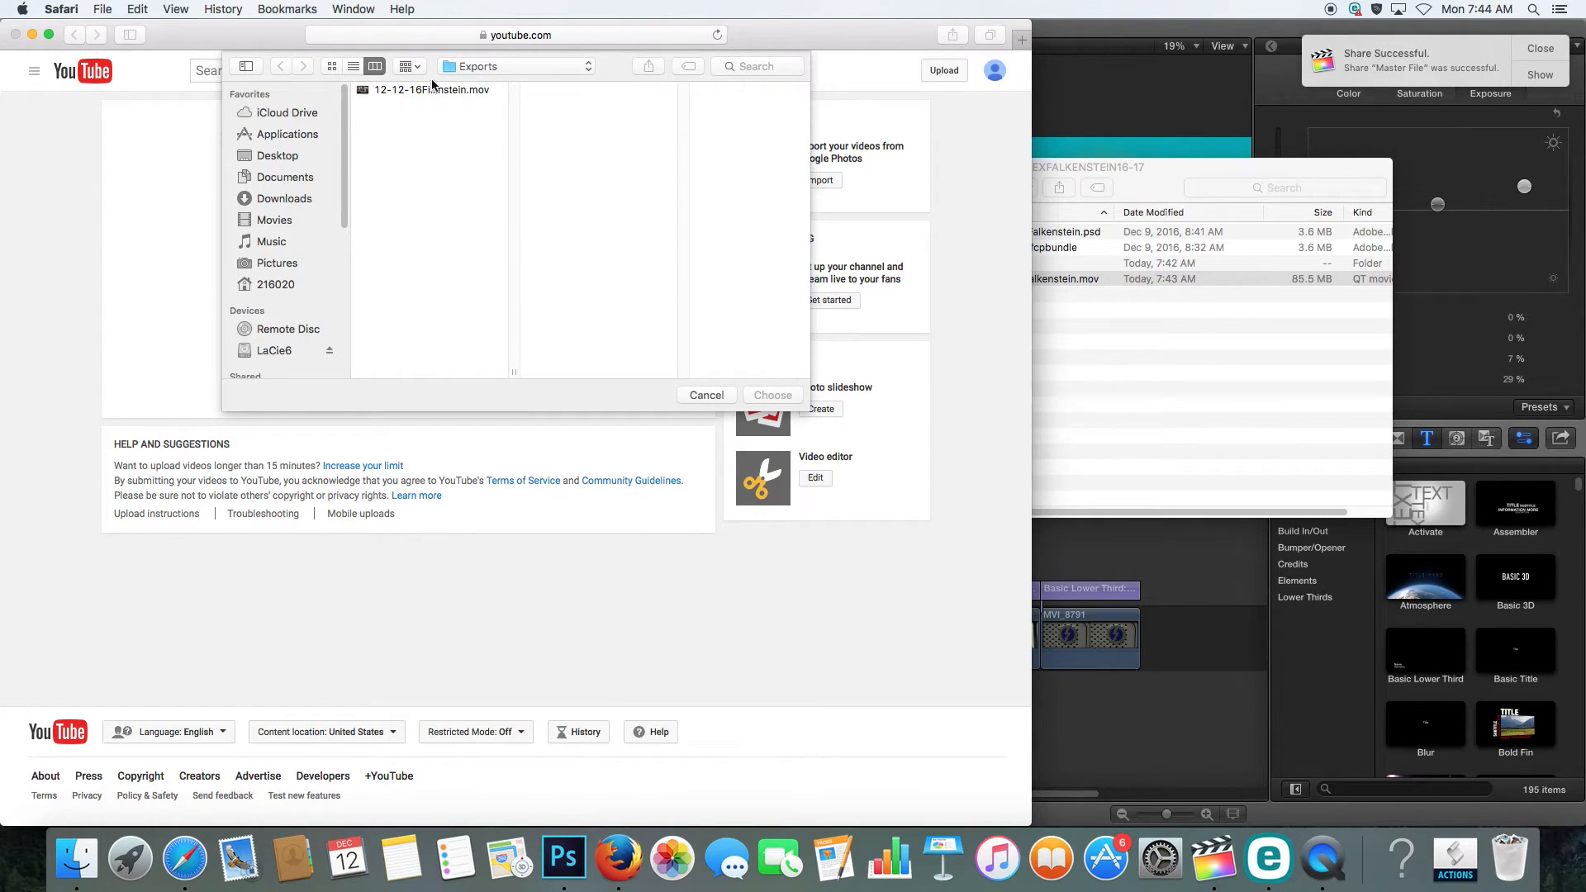
pyautogui.click(438, 91)
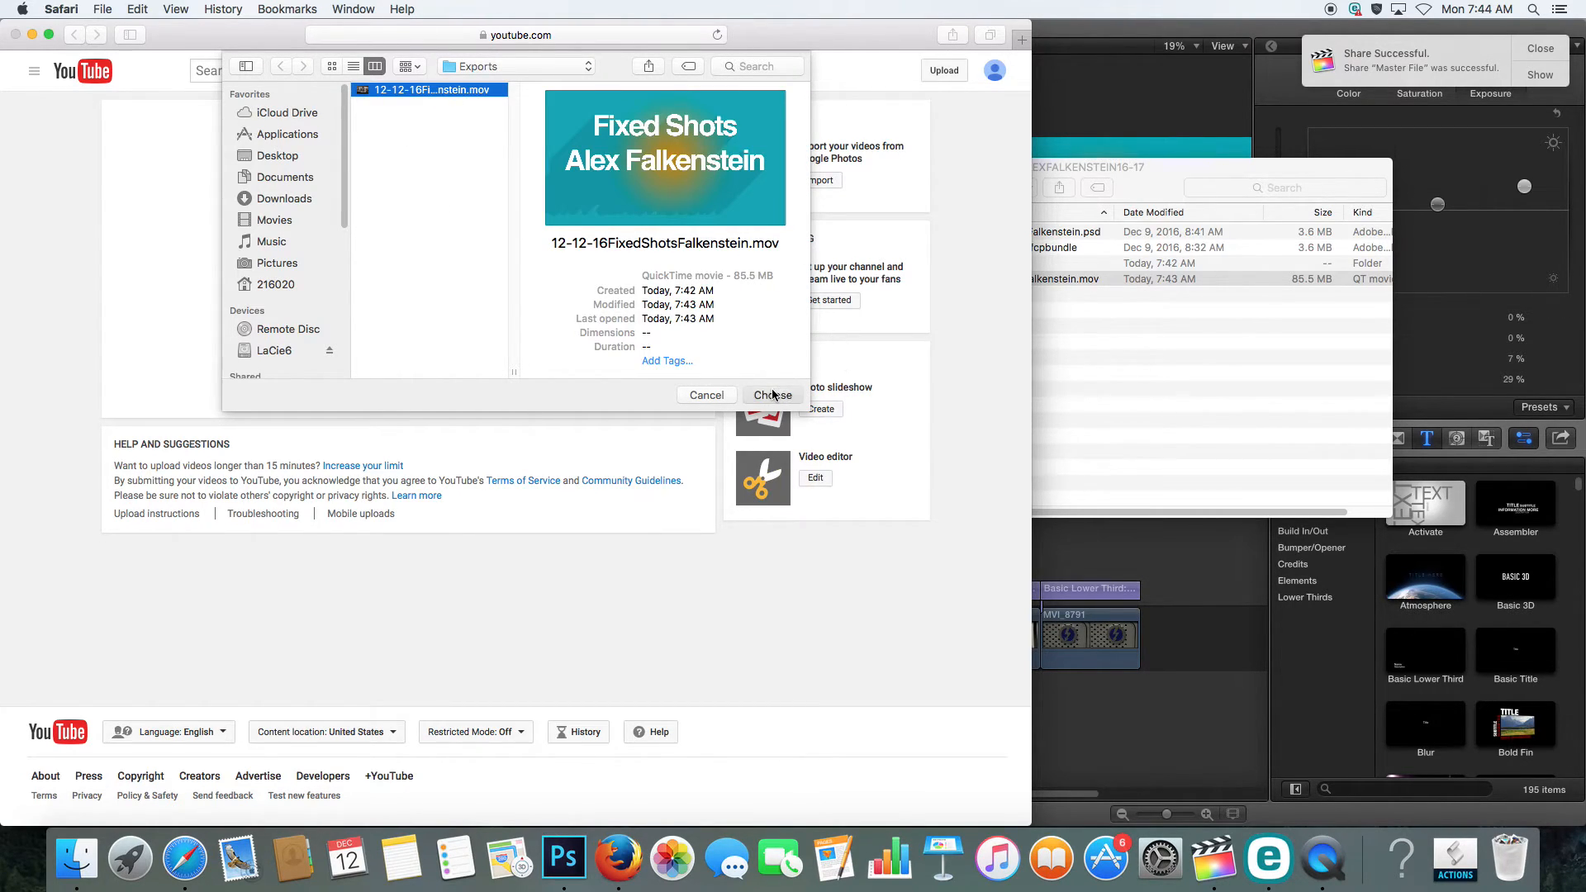
pyautogui.click(772, 395)
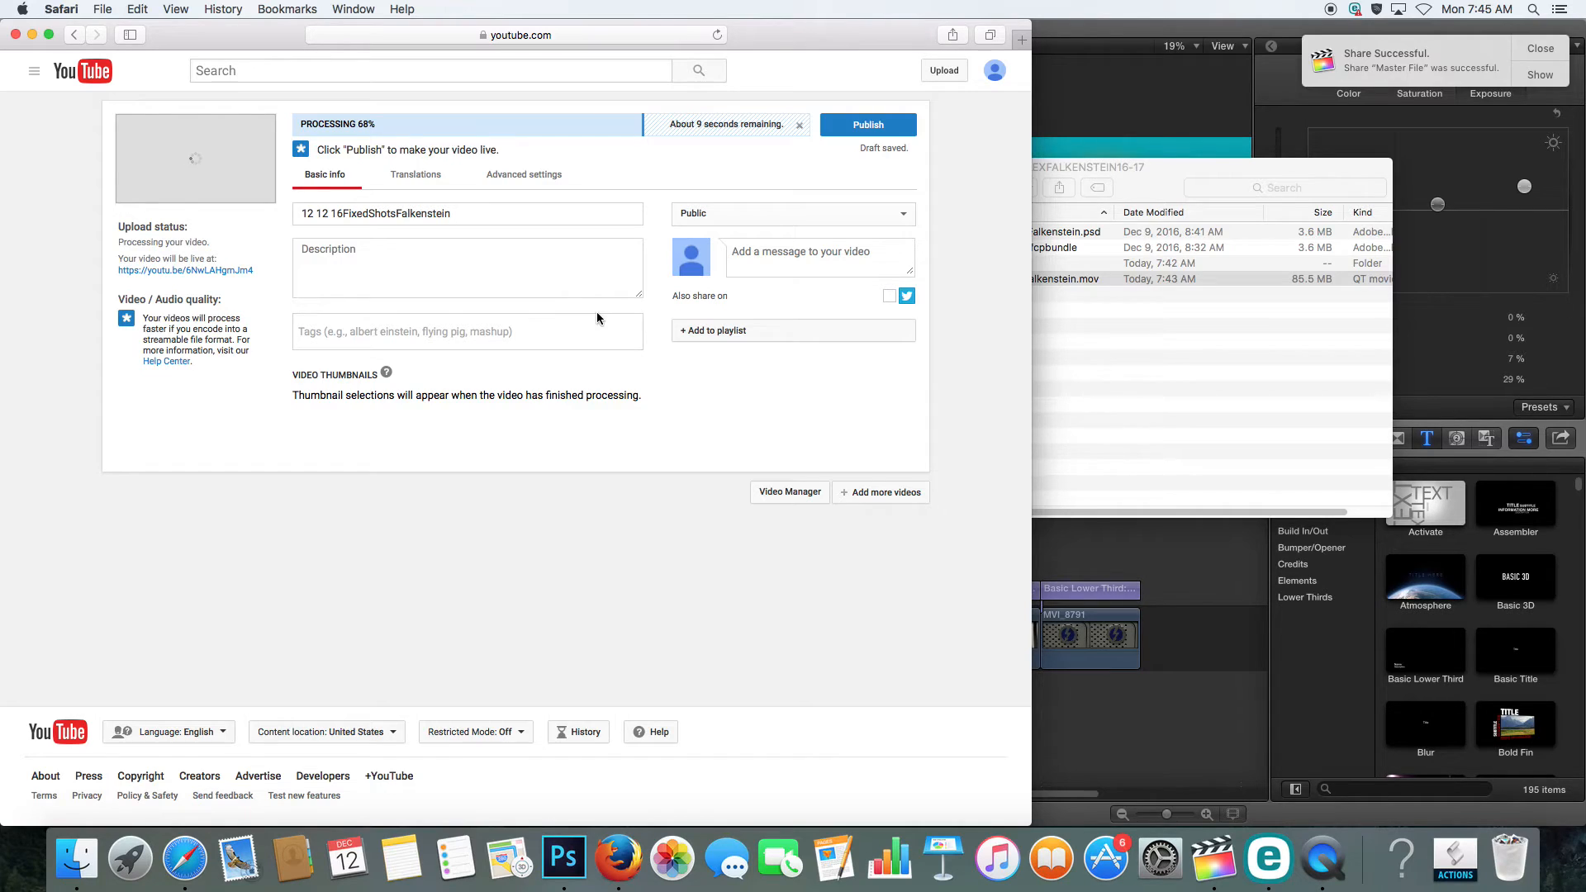
# Shorten the video's title to "Fixed Shots", removing the date and surname and separating the two words
pyautogui.click(346, 214)
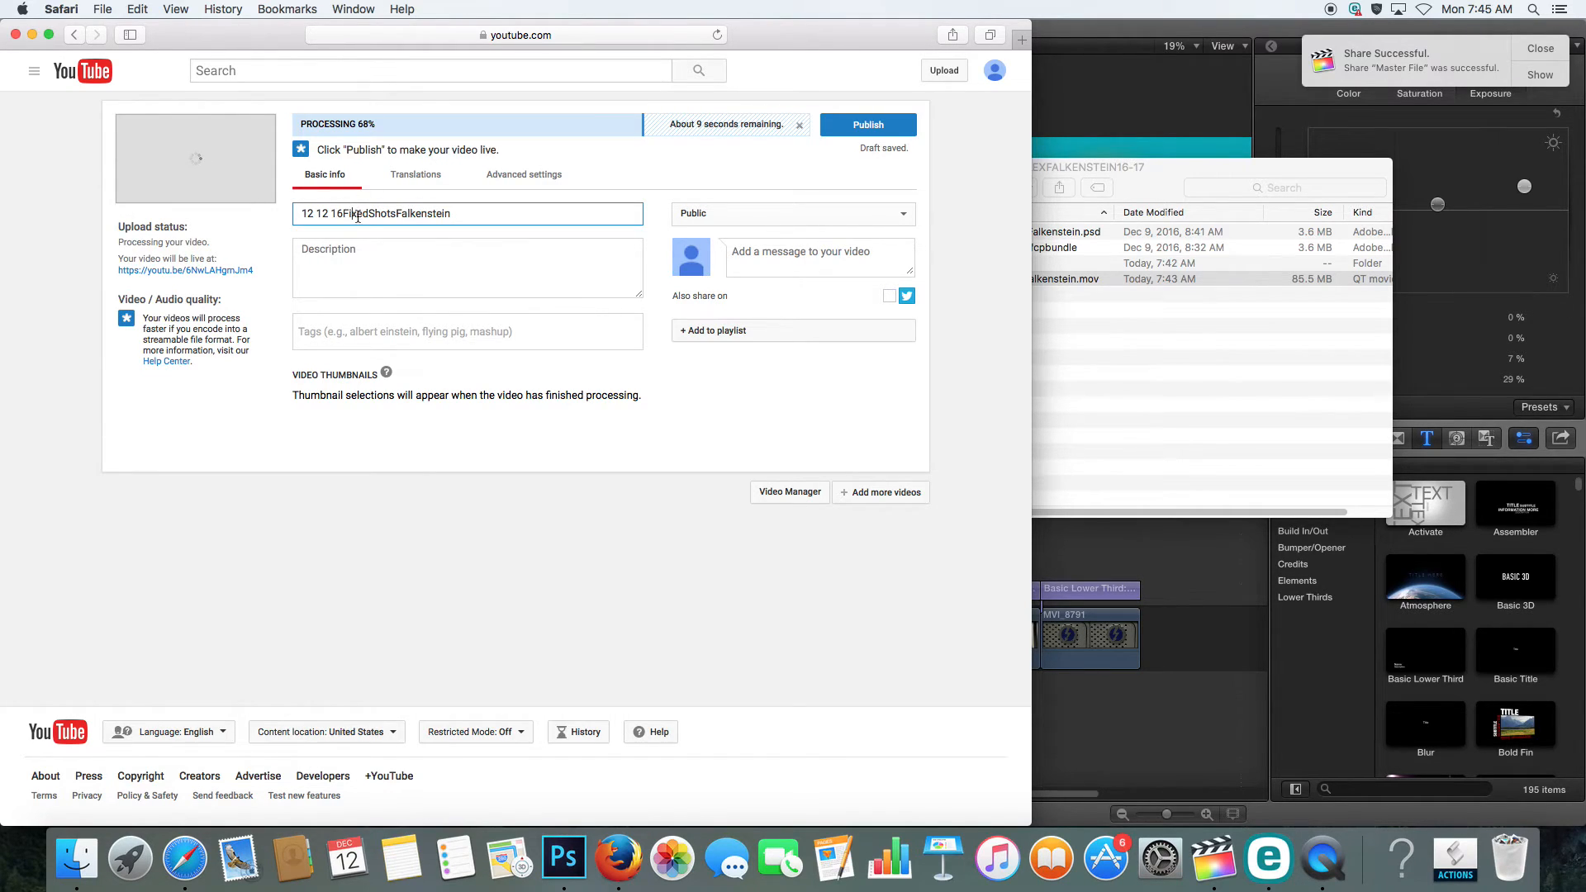
pyautogui.moveTo(343, 214); pyautogui.dragTo(280, 206)
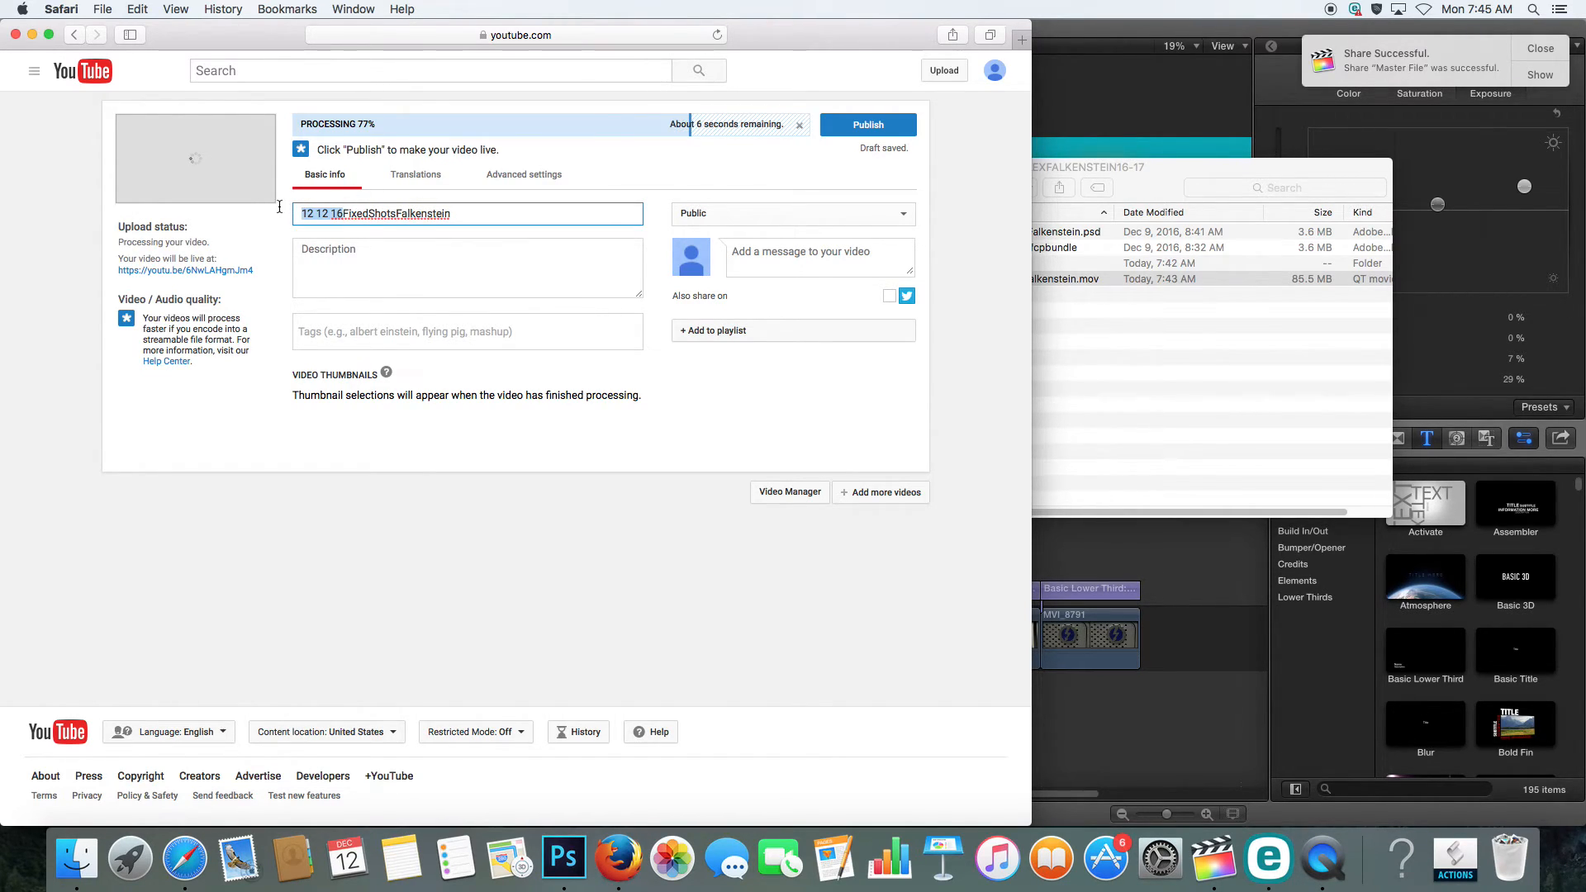
pyautogui.press('BackSpace')
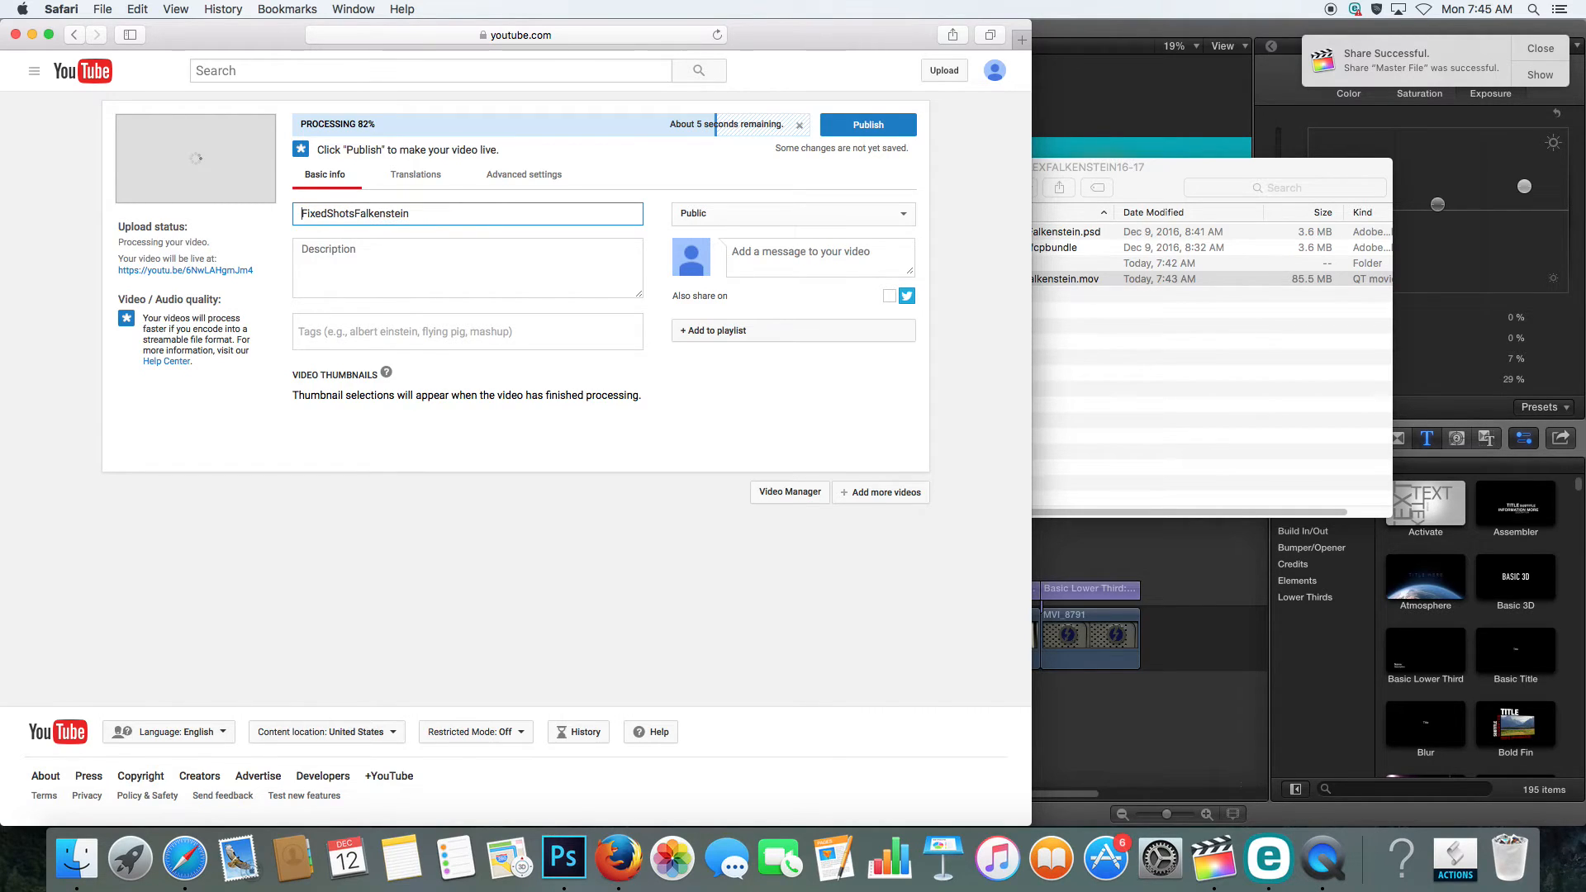
pyautogui.moveTo(357, 214); pyautogui.dragTo(463, 219)
pyautogui.press('BackSpace')
pyautogui.click(327, 214)
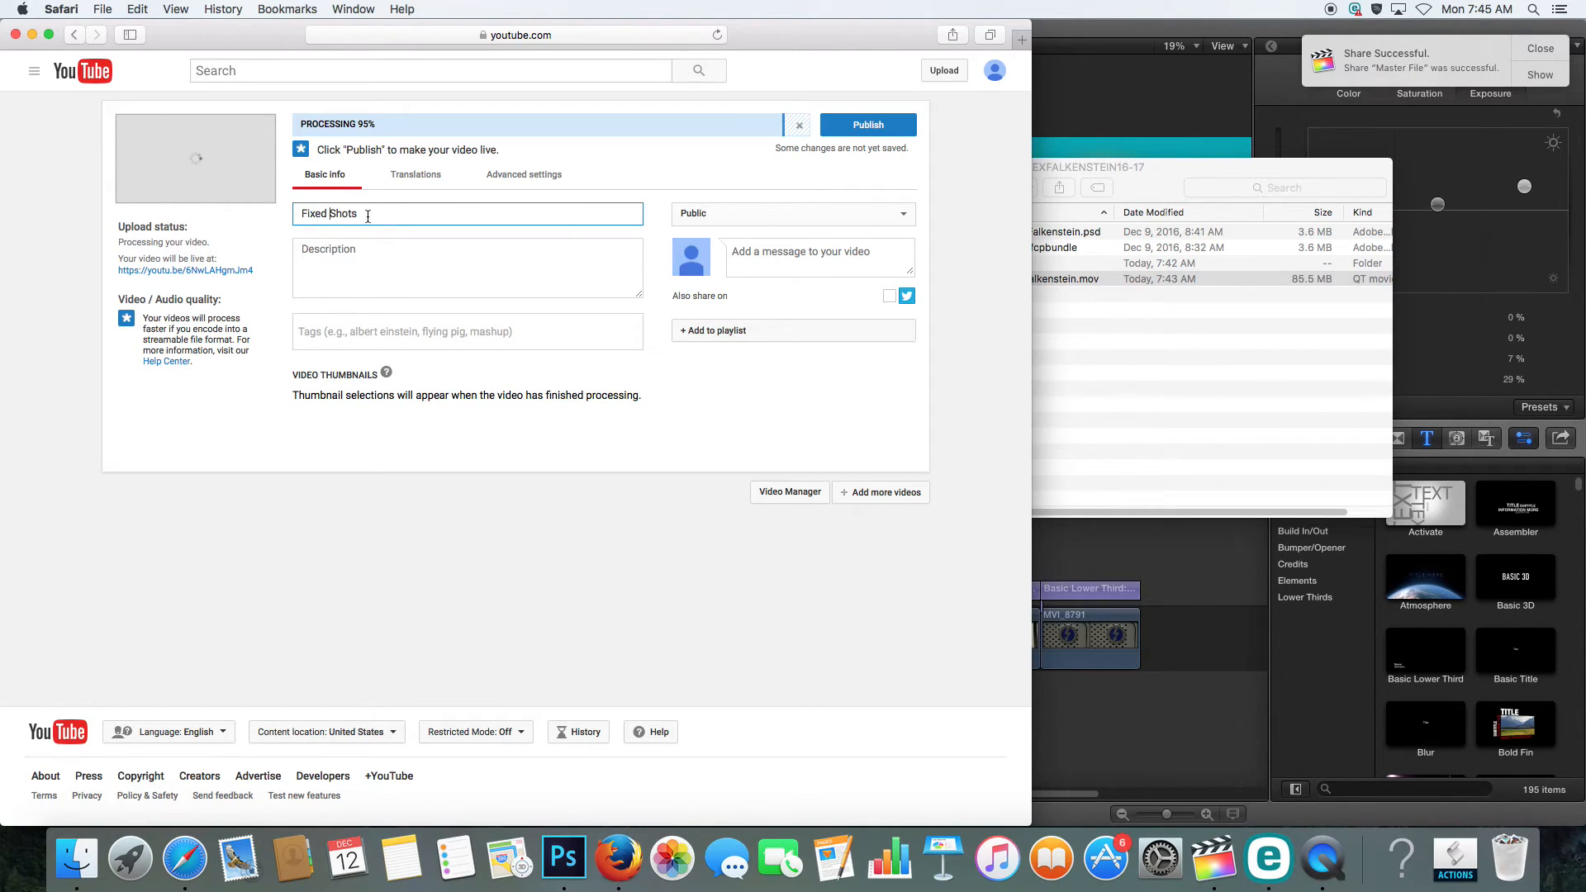
# Leave the description empty, keep the privacy setting at Public and publish the video
pyautogui.click(328, 256)
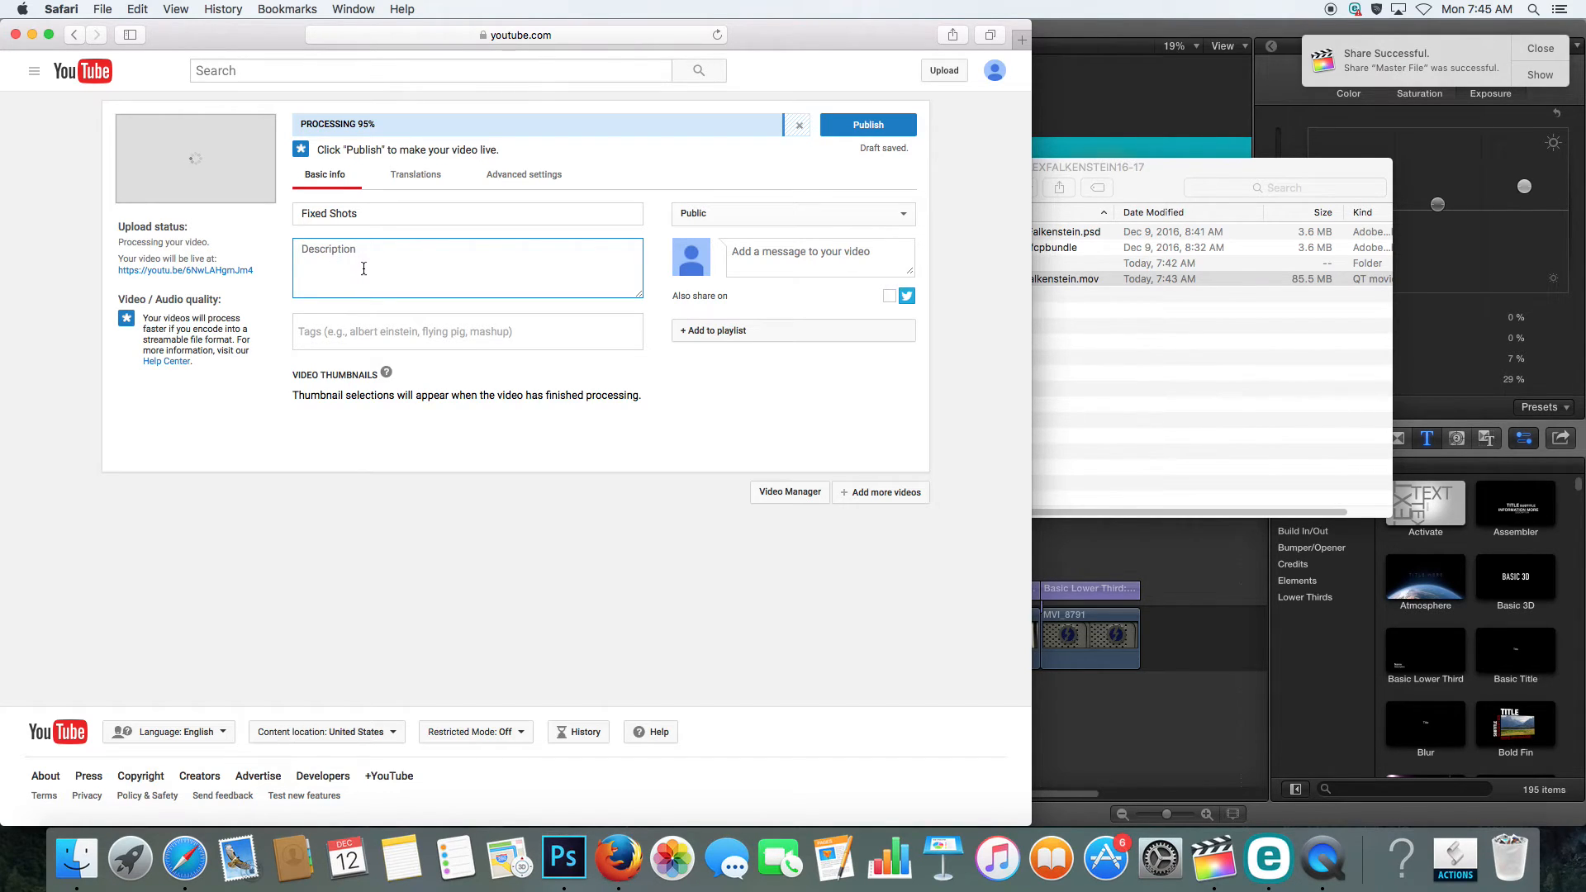
pyautogui.click(736, 213)
pyautogui.click(668, 211)
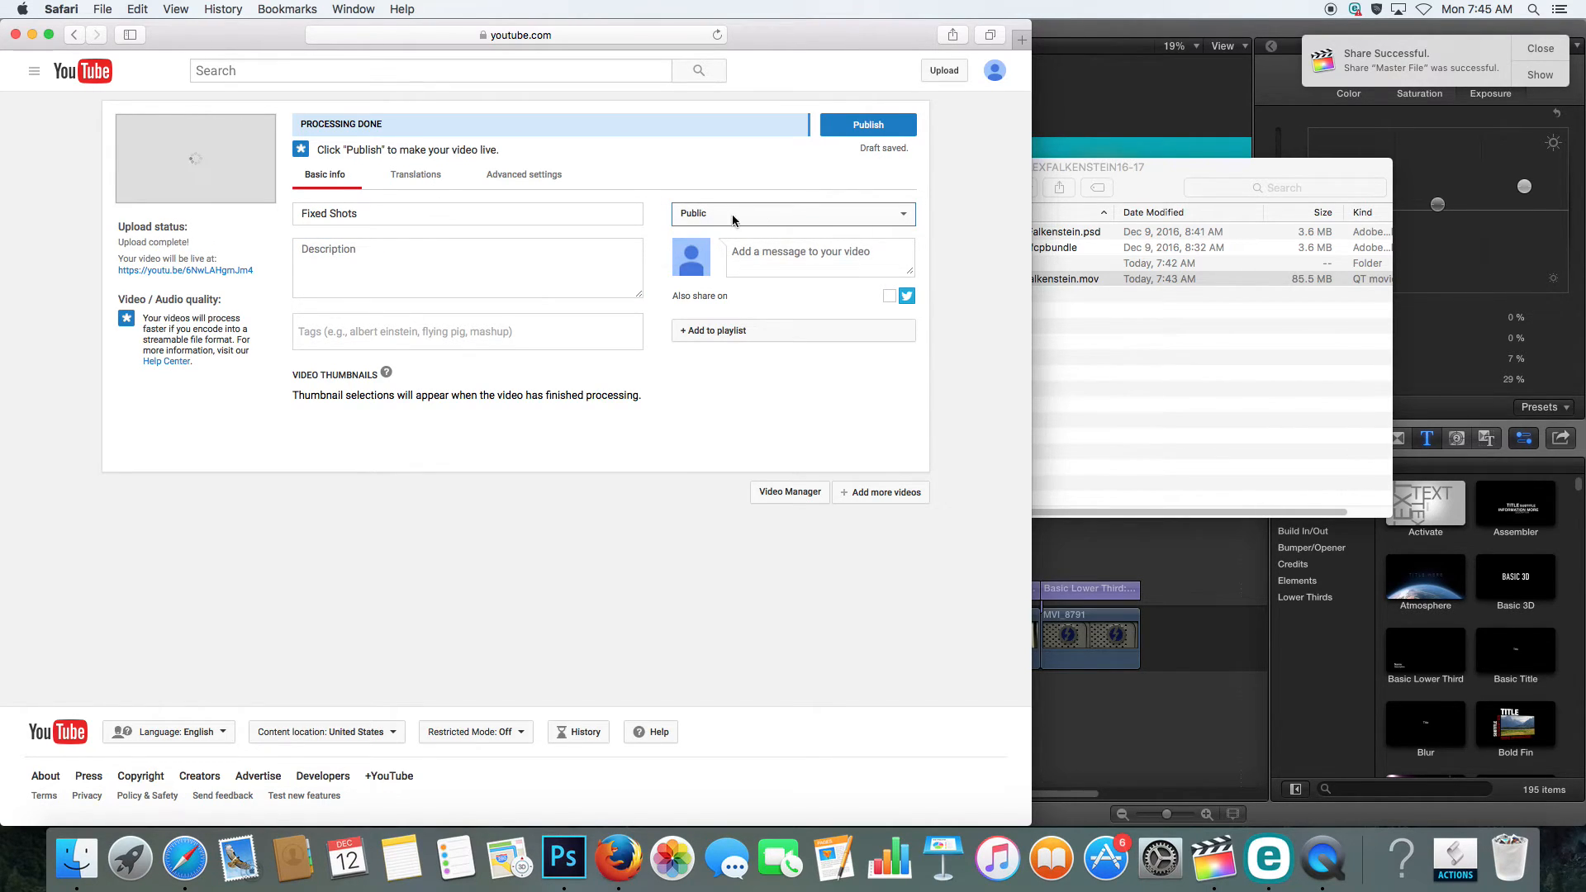
pyautogui.click(869, 130)
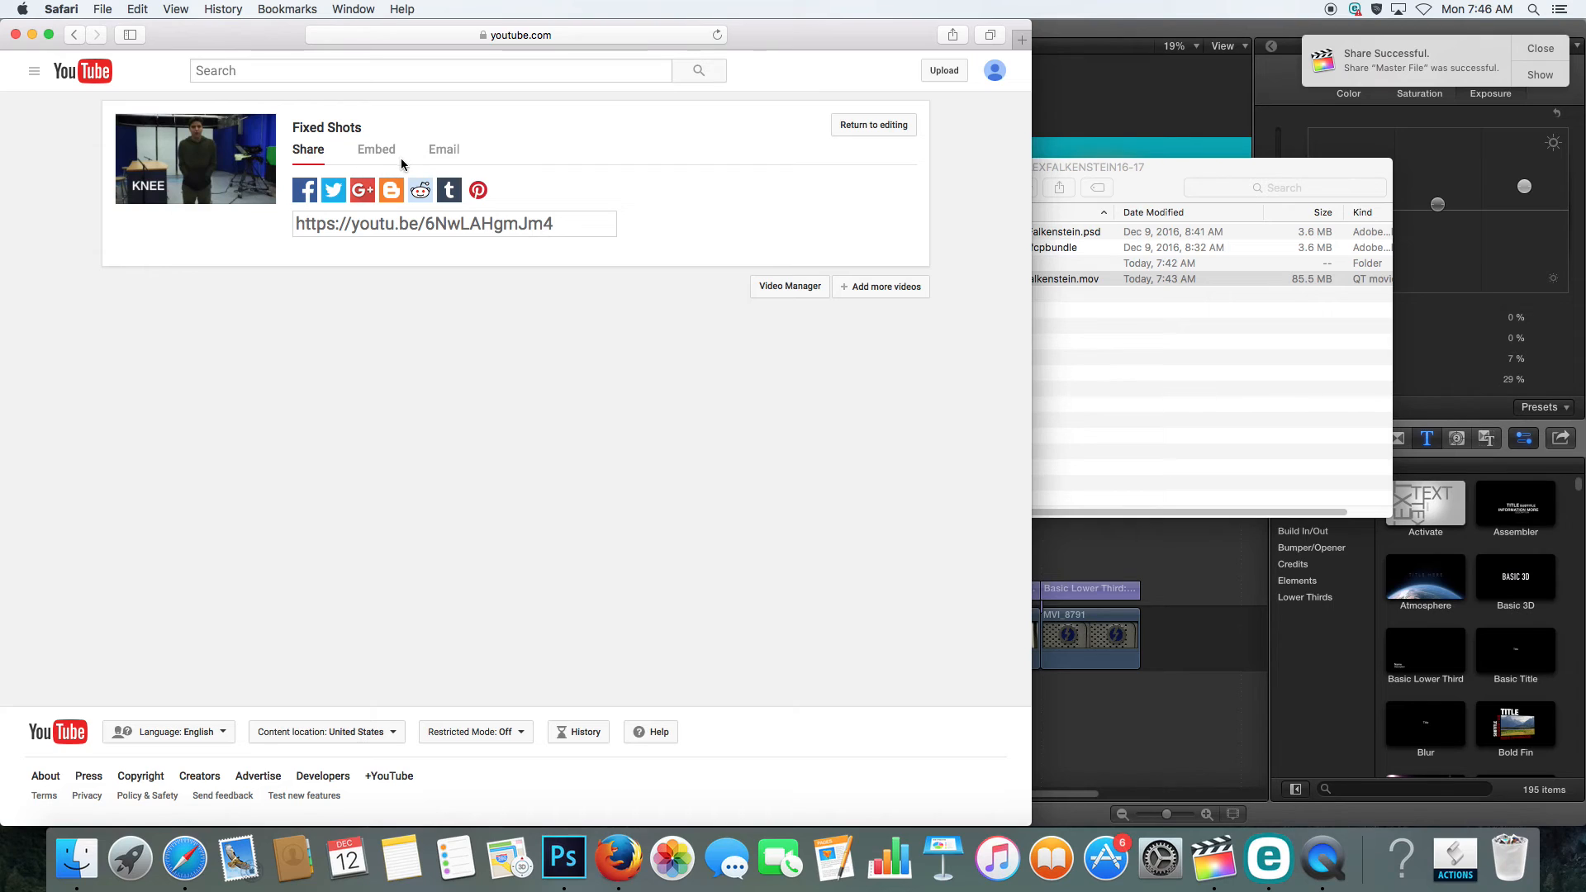
# Open the published Fixed Shots video, play it from 0:14 and pause it at 0:16
pyautogui.click(329, 128)
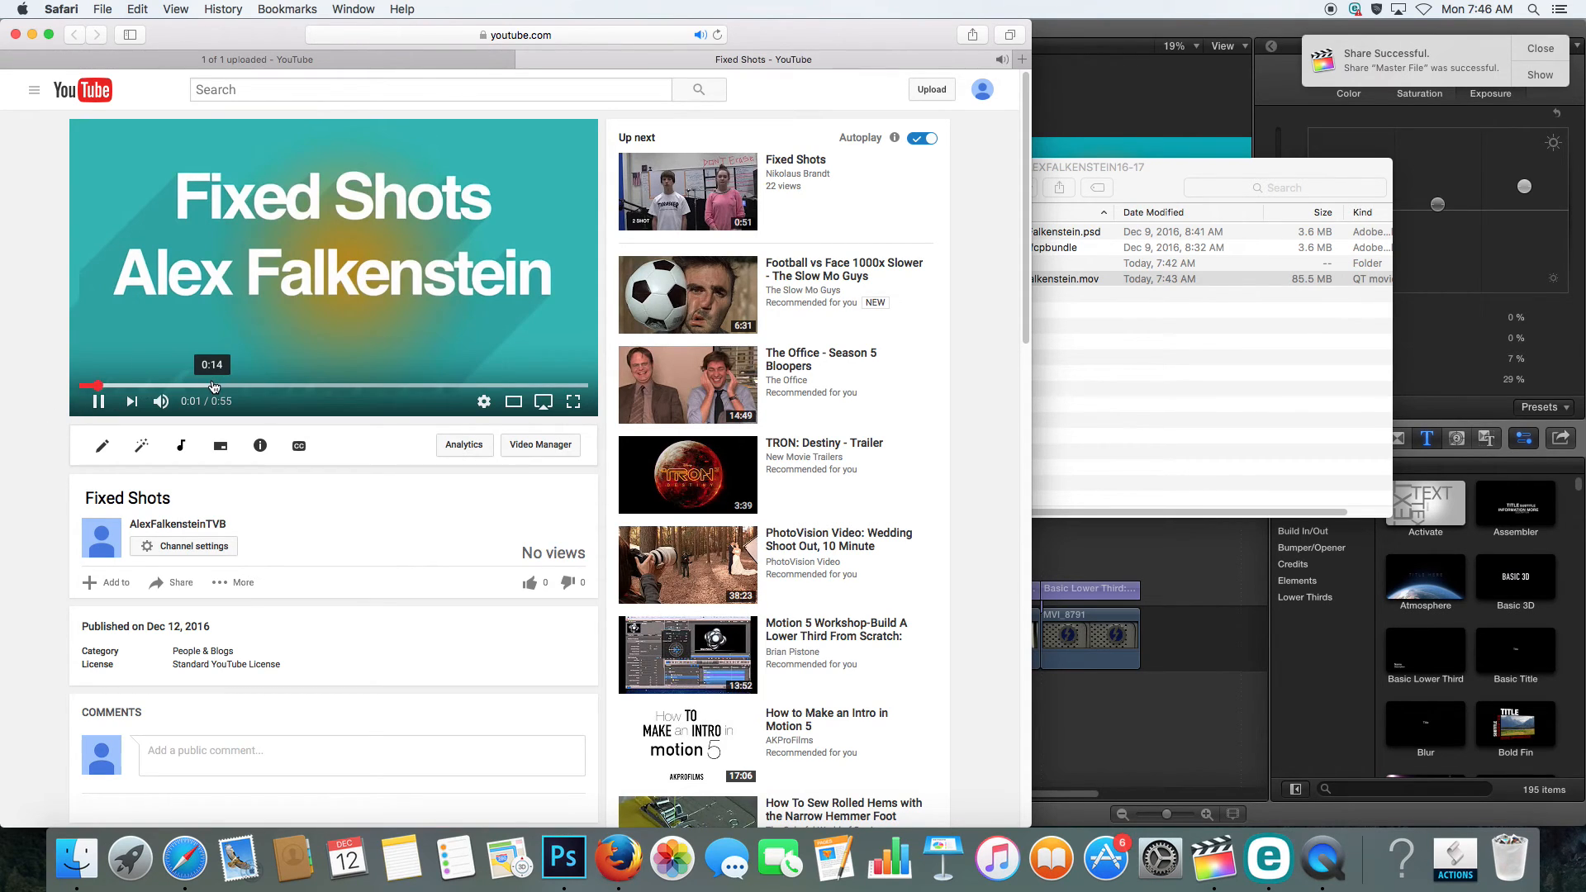
pyautogui.click(212, 385)
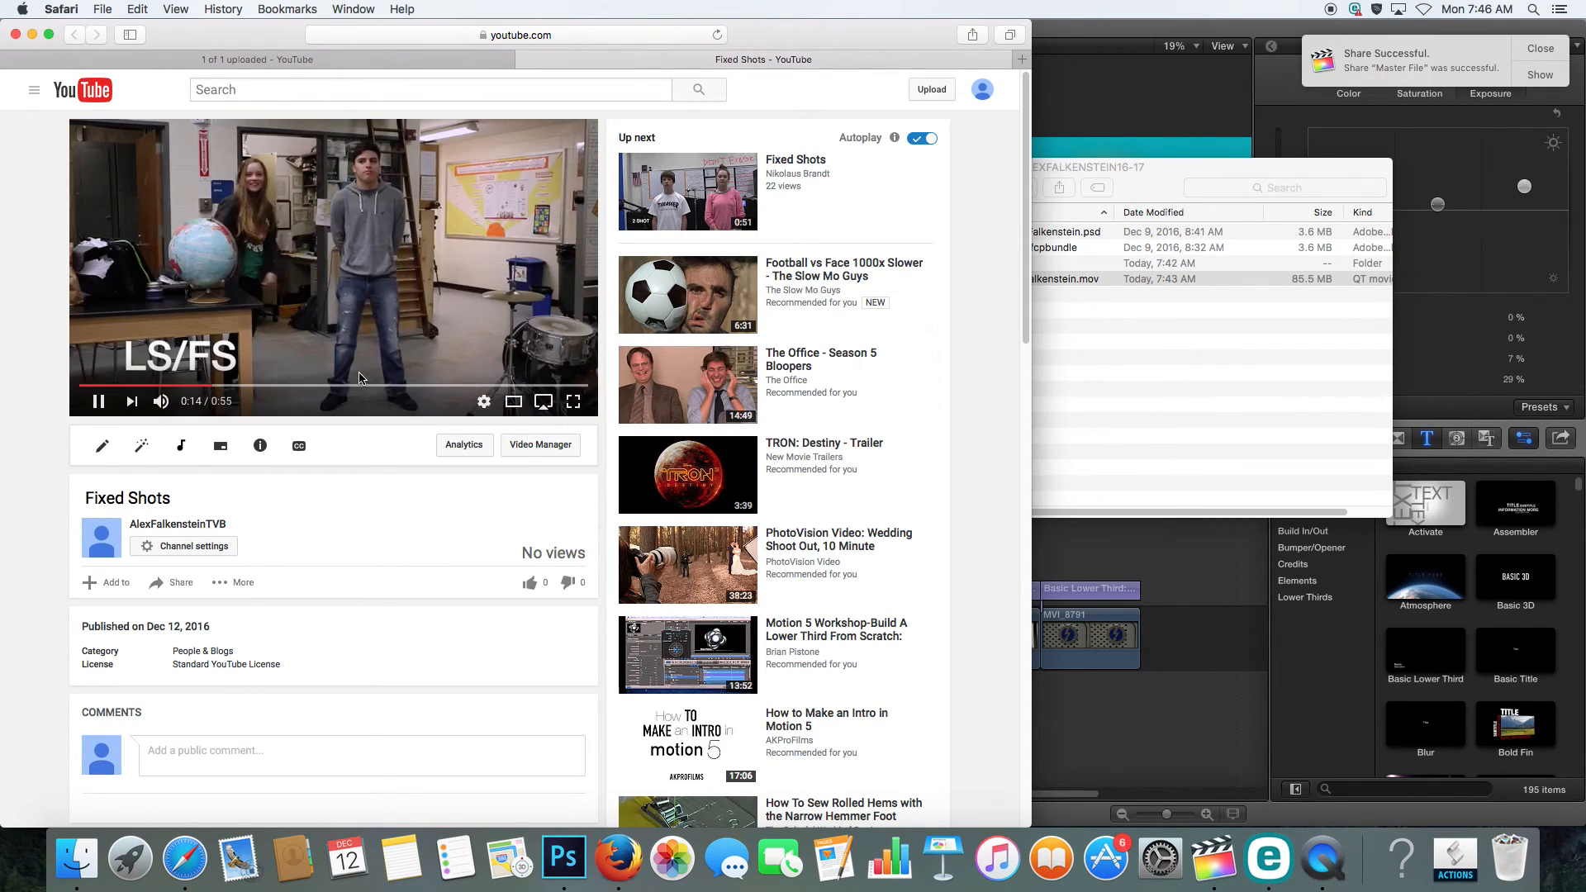
pyautogui.click(99, 403)
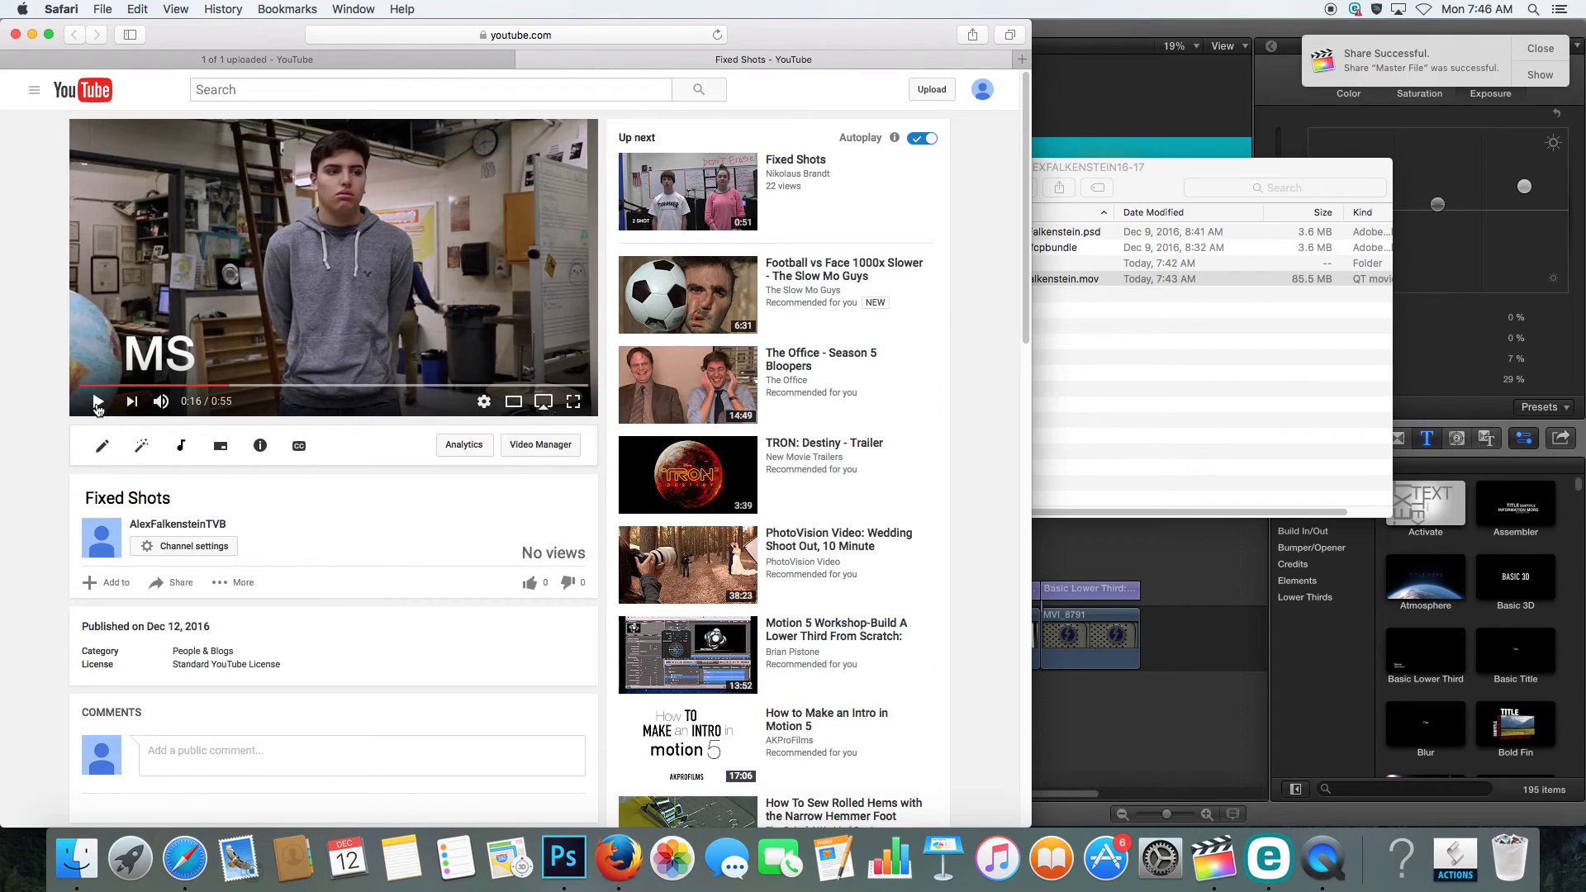
# Open the sharing options of the Fixed Shots video and display its embed code
pyautogui.click(169, 584)
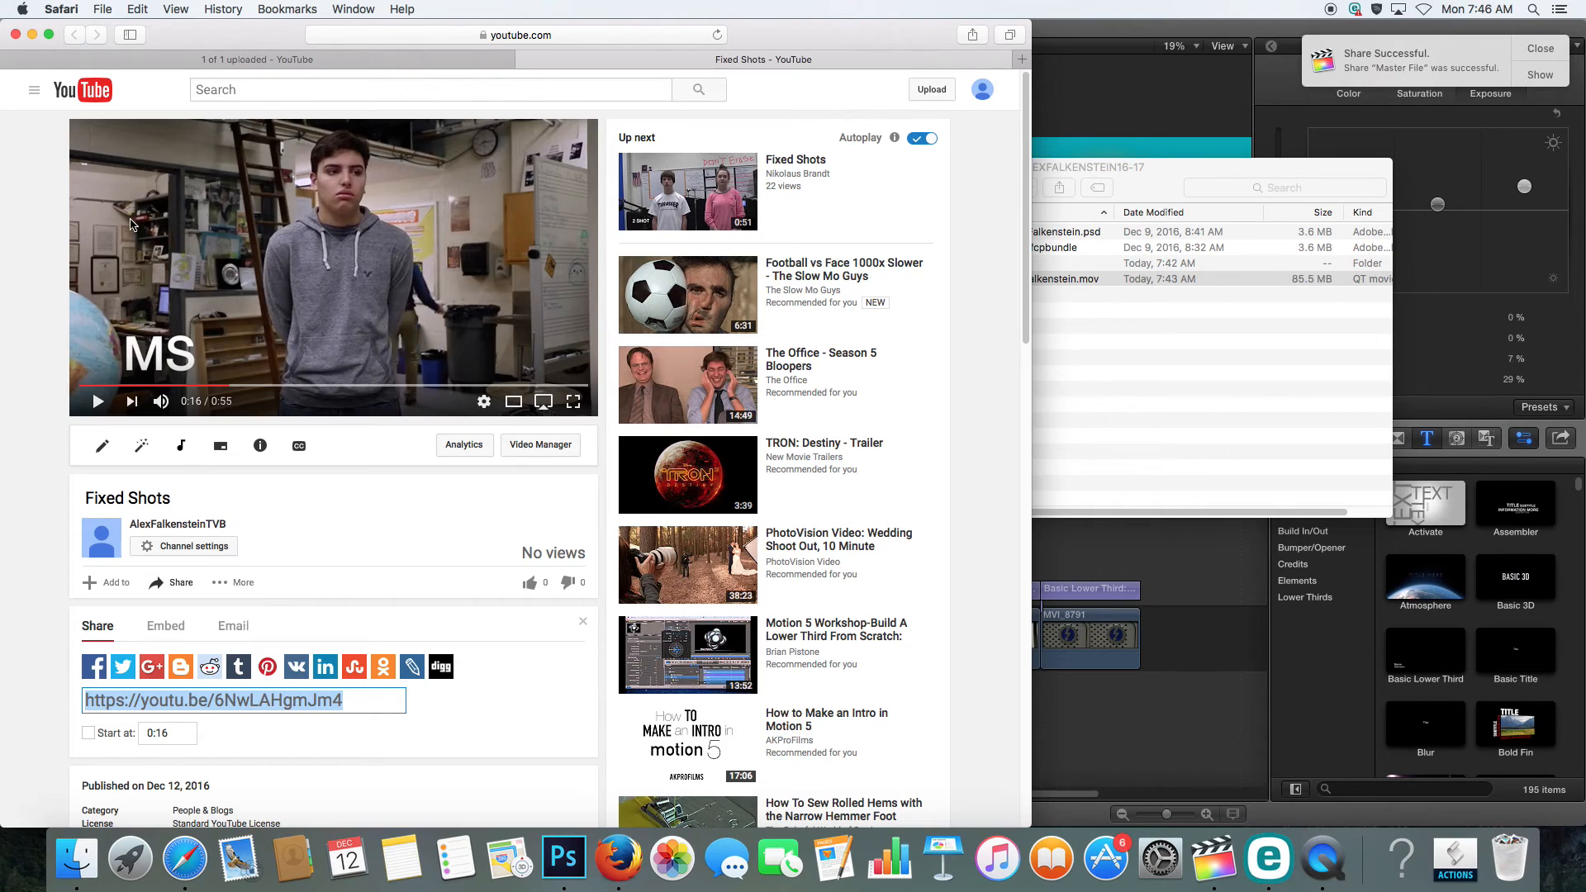
pyautogui.click(156, 624)
pyautogui.scroll(-4, 161, 621)
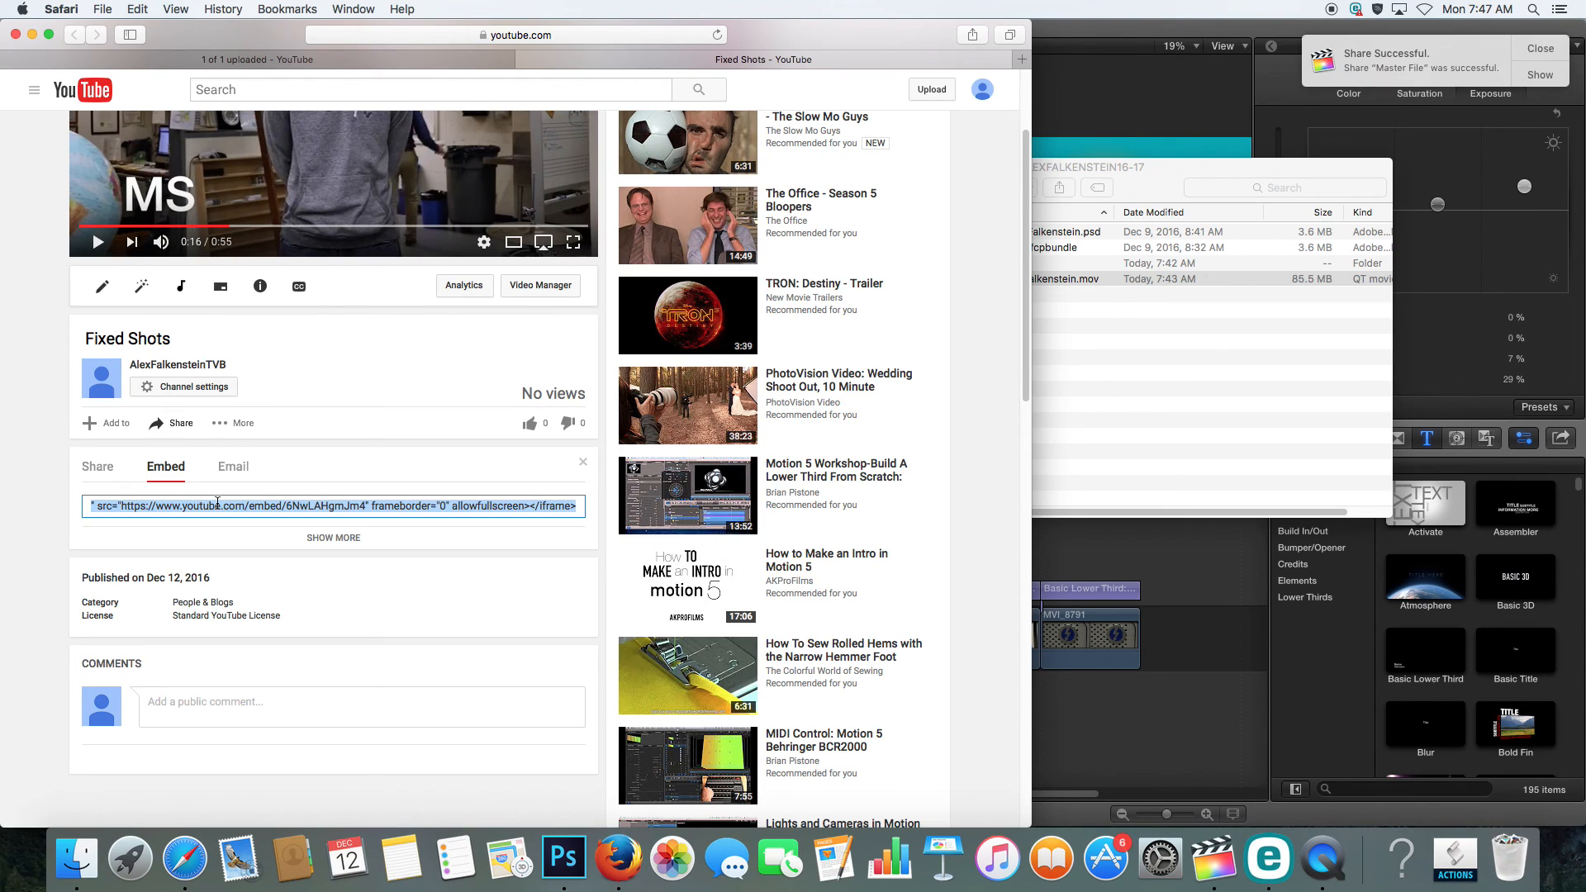
pyautogui.scroll(3, 264, 397)
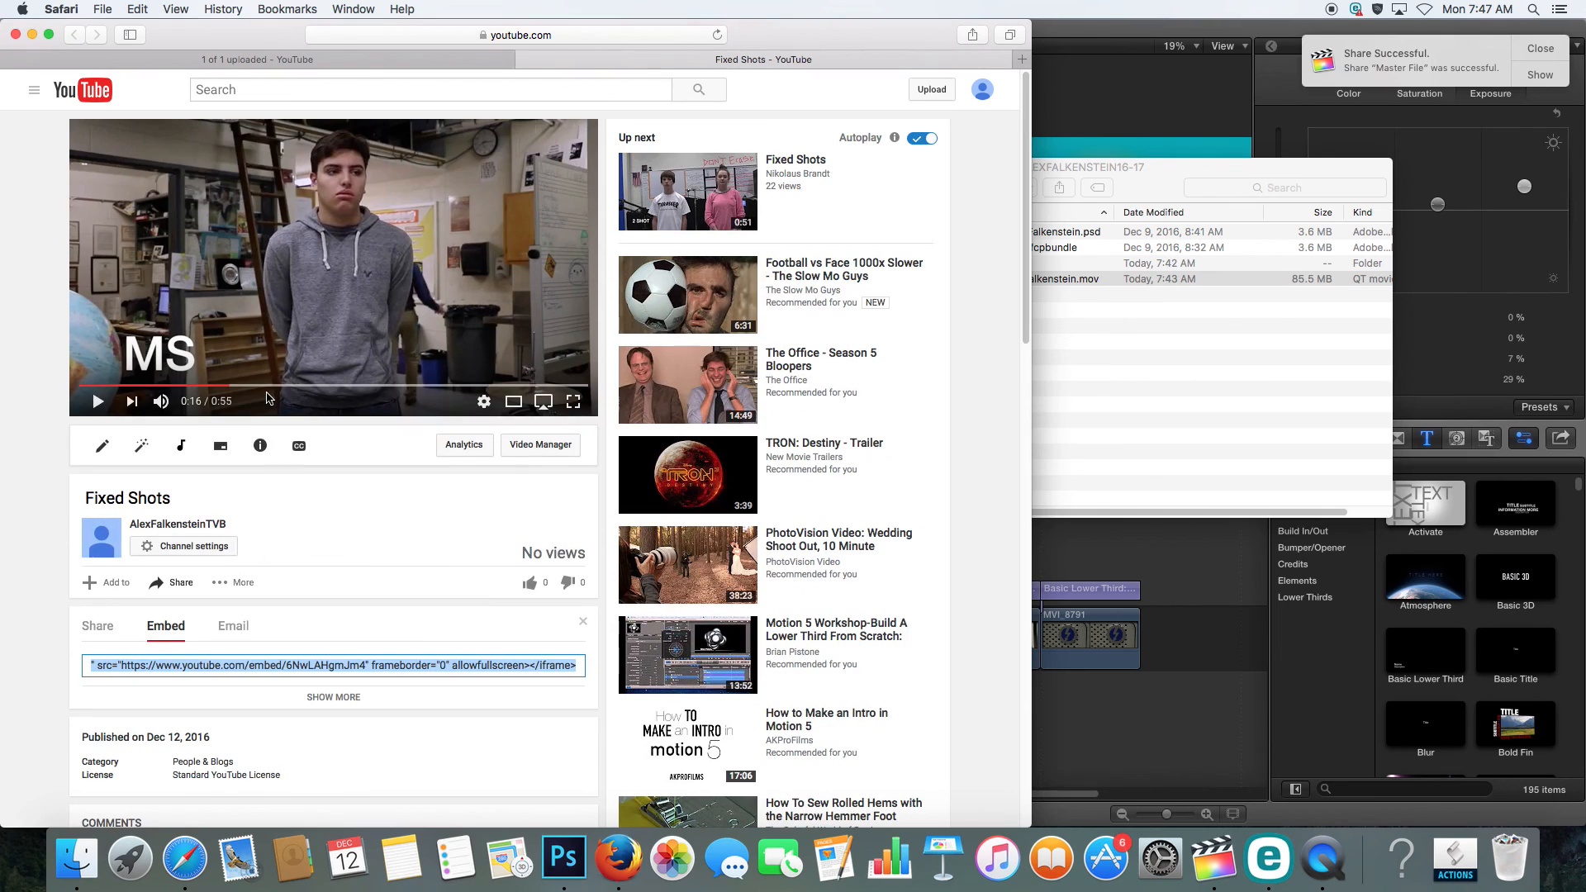